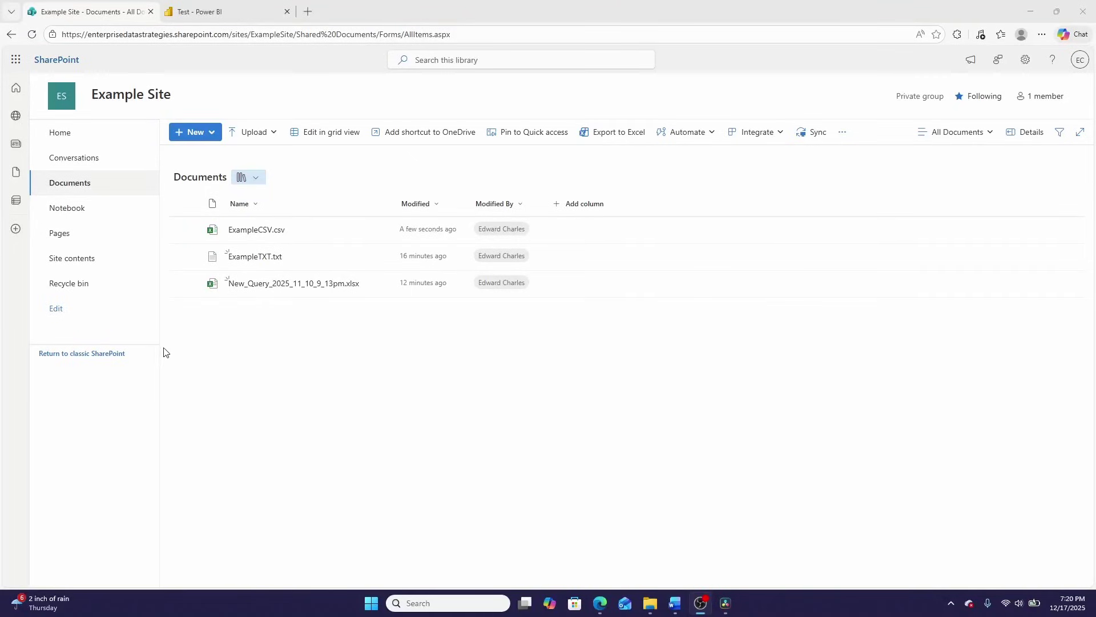
- Switch to Power BI and open the Test lakehouse from the Dev workspace
click(225, 13)
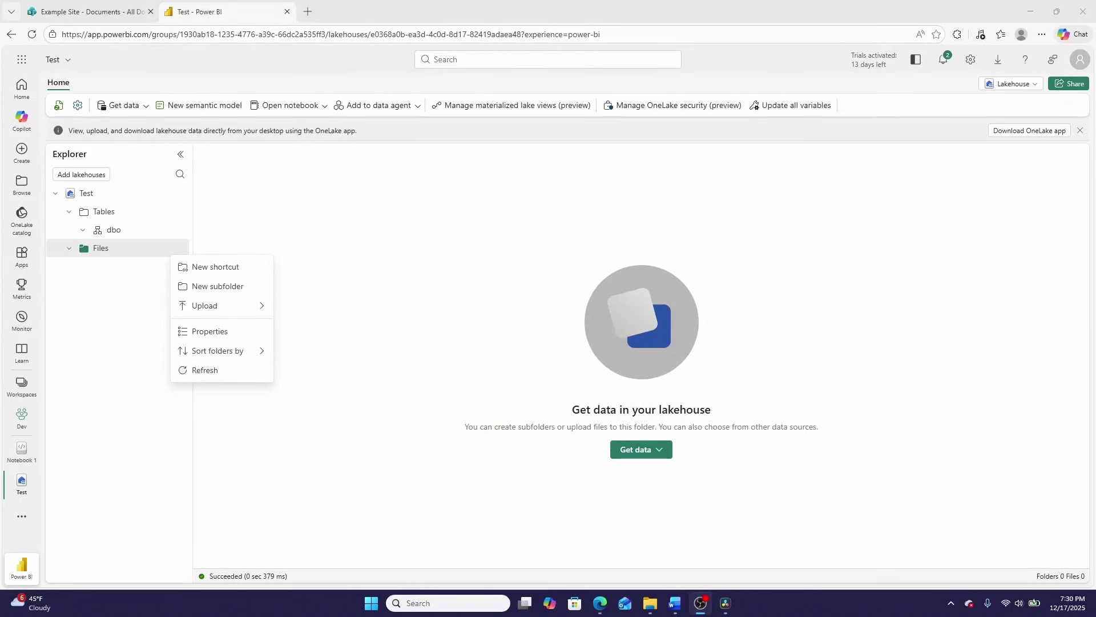
click(20, 416)
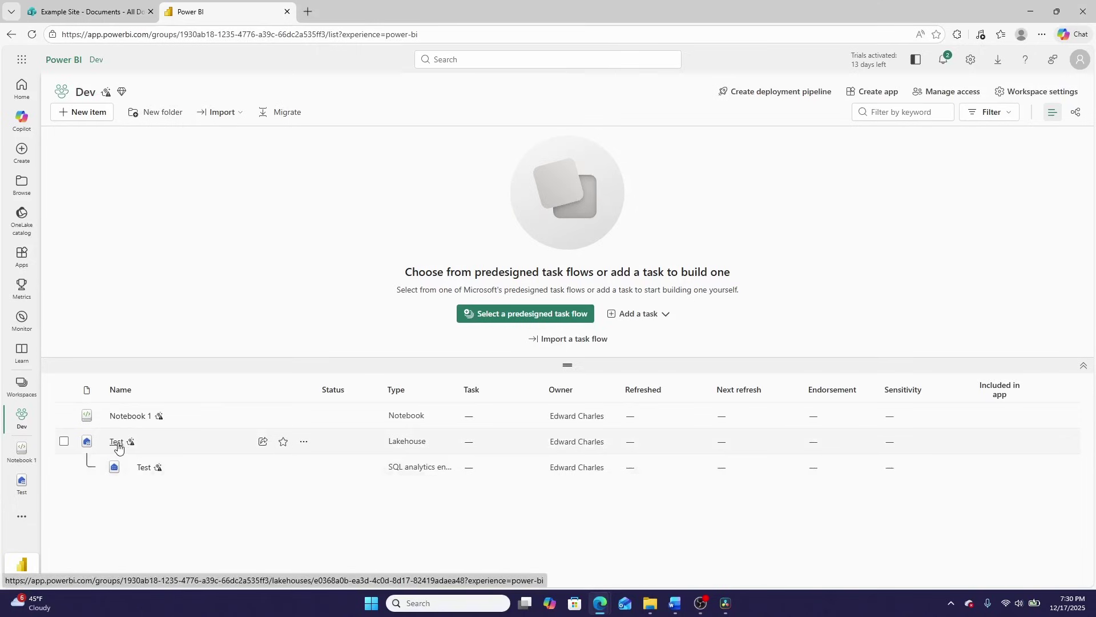
click(117, 443)
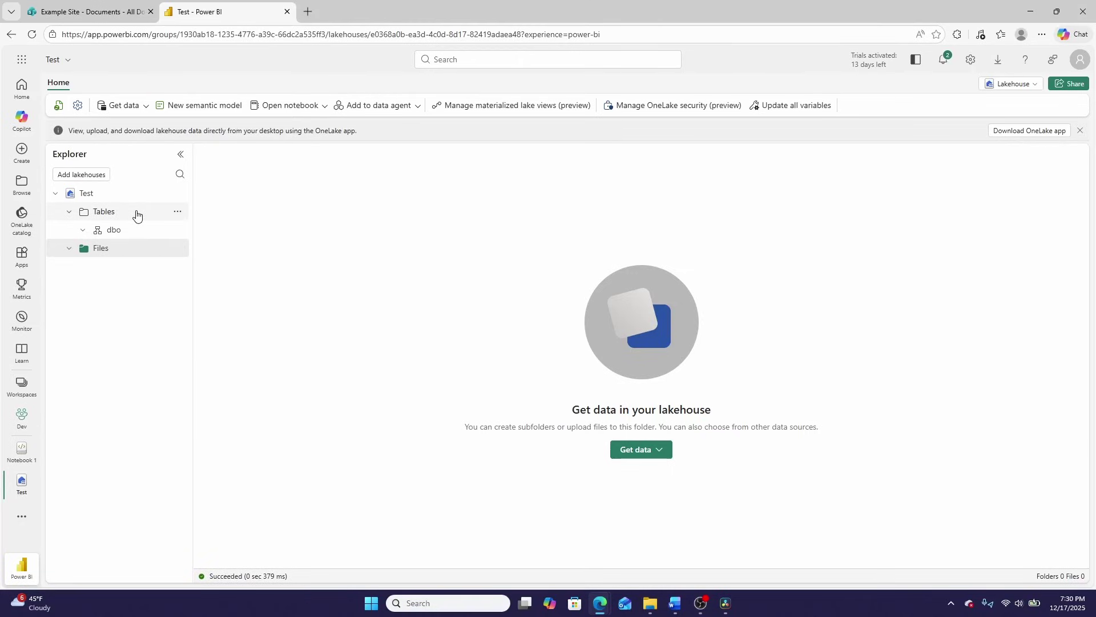
- View the available sources for a new schema shortcut under Tables, then dismiss the dialog
click(131, 257)
click(179, 213)
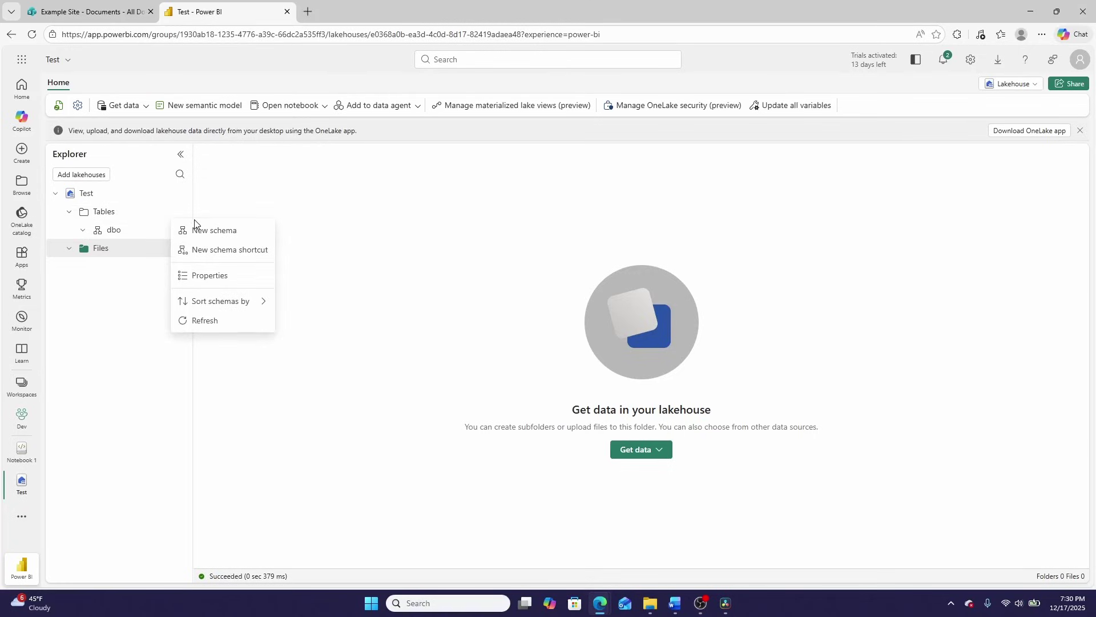
click(137, 286)
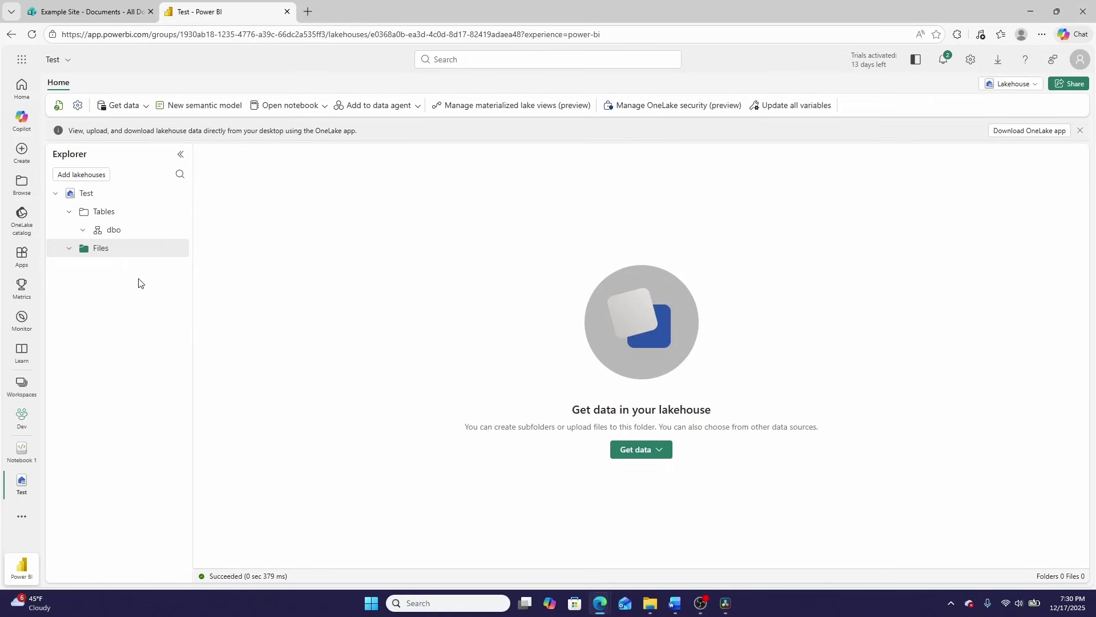
click(177, 250)
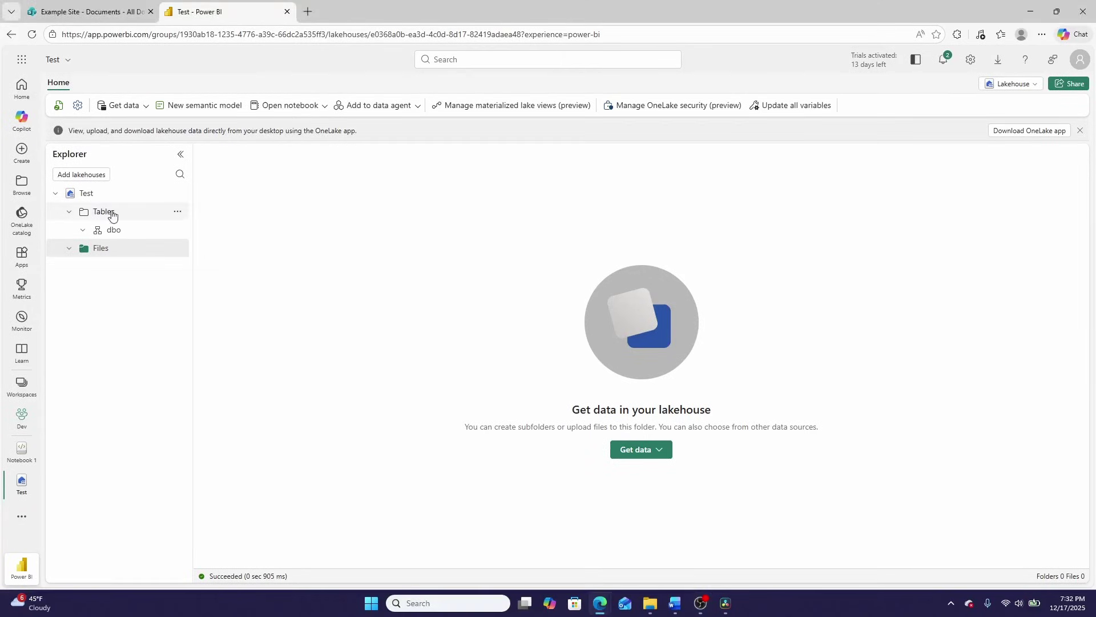
click(177, 211)
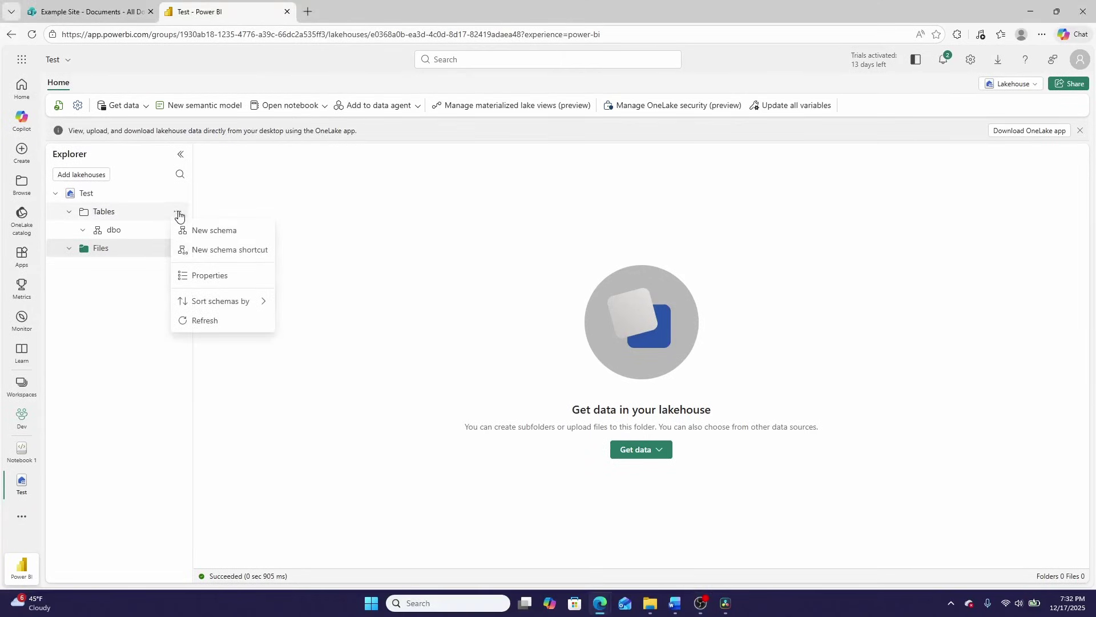
click(216, 254)
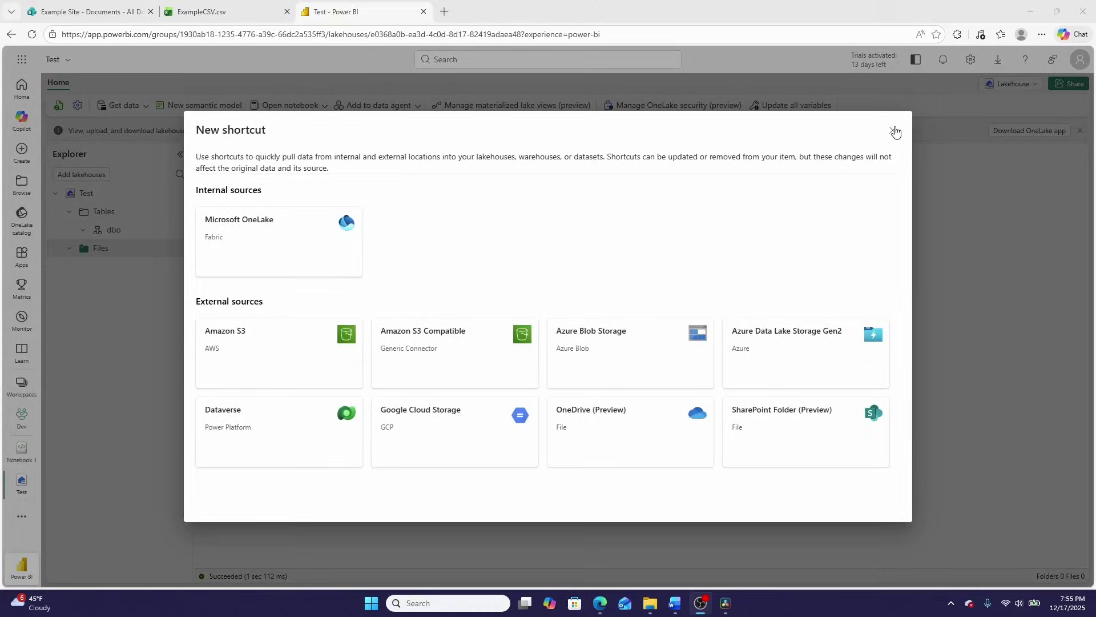
click(894, 131)
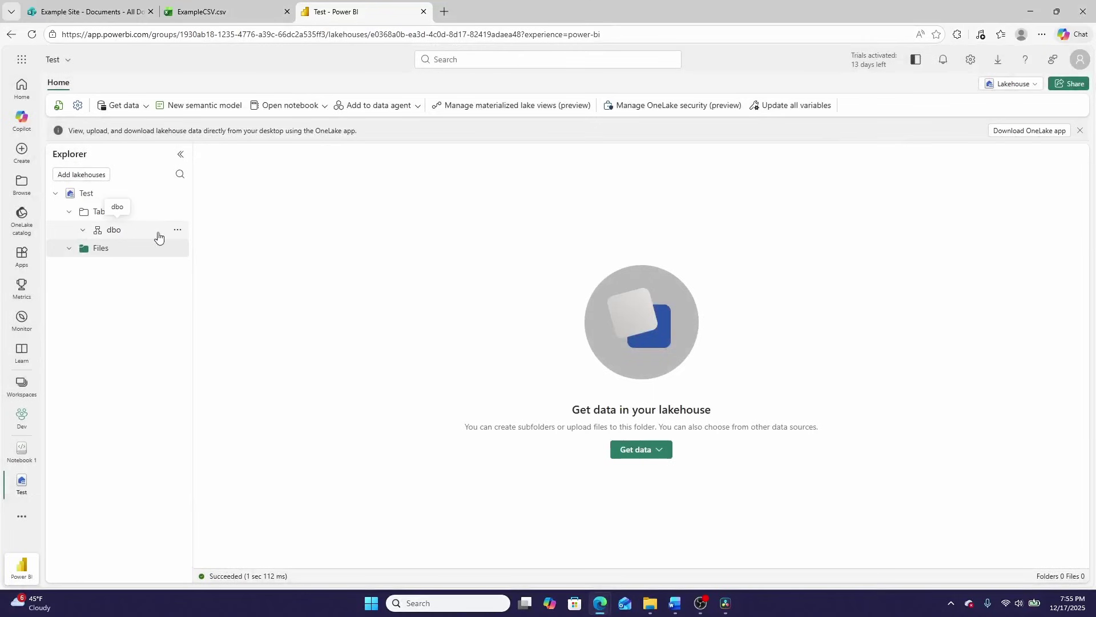
- View the available sources for a new table shortcut in the dbo schema and dismiss the dialog
click(178, 230)
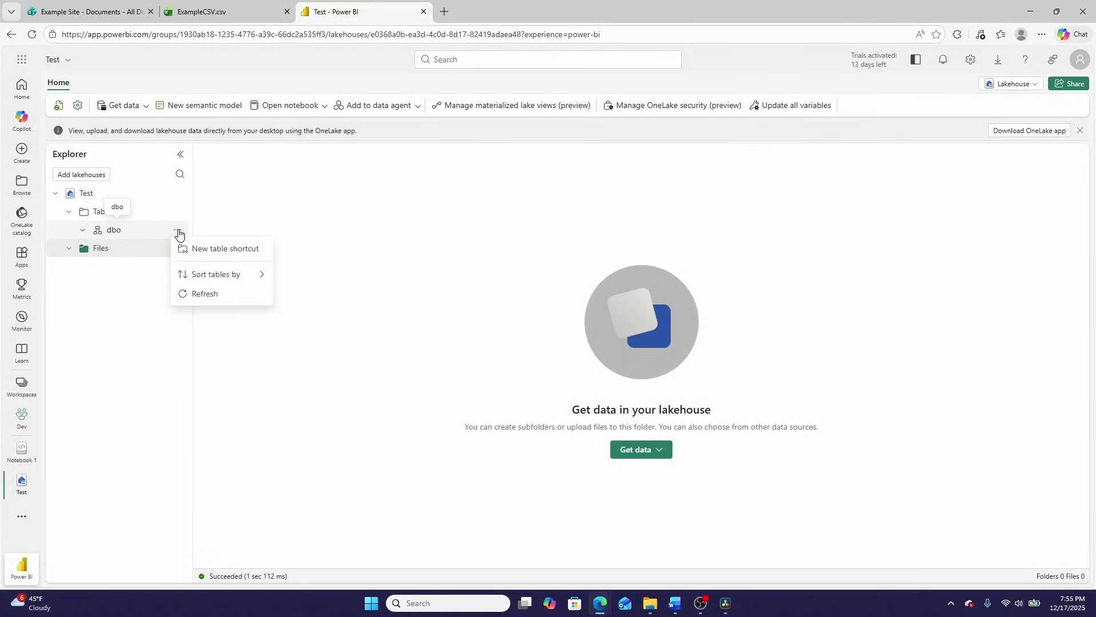
click(228, 252)
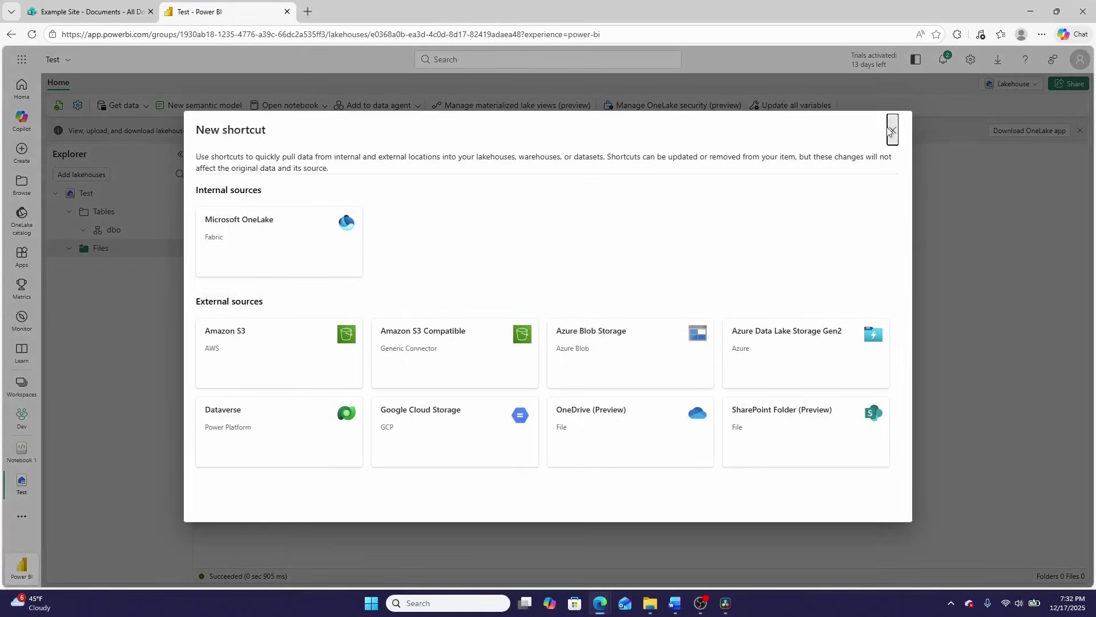
click(893, 131)
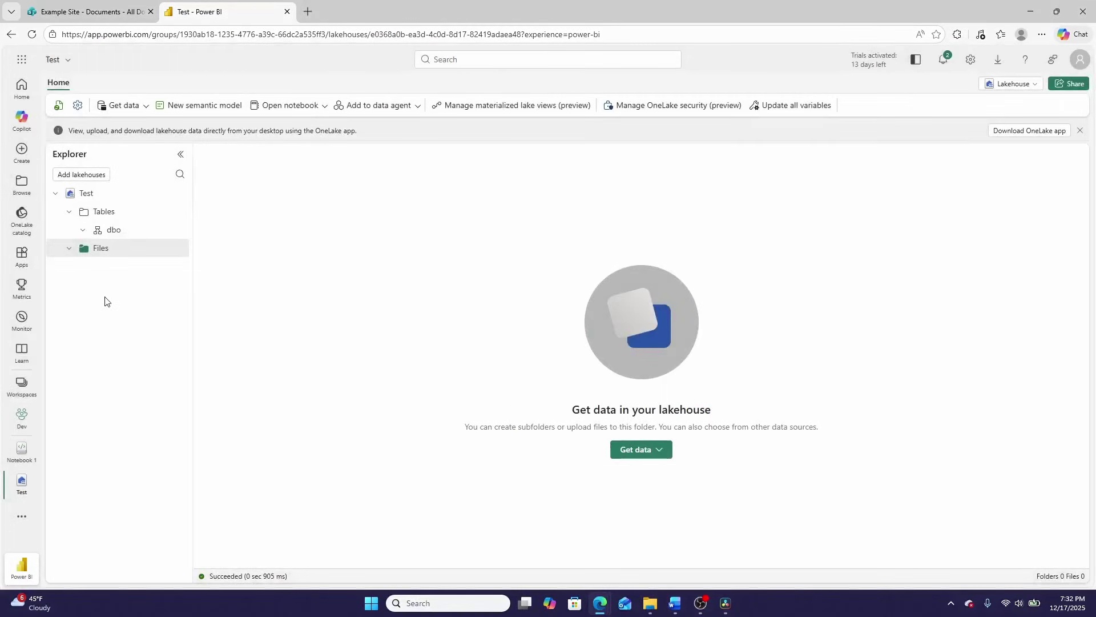
- Review the internal and external sources offered for a new shortcut under Files and dismiss the dialog
click(177, 248)
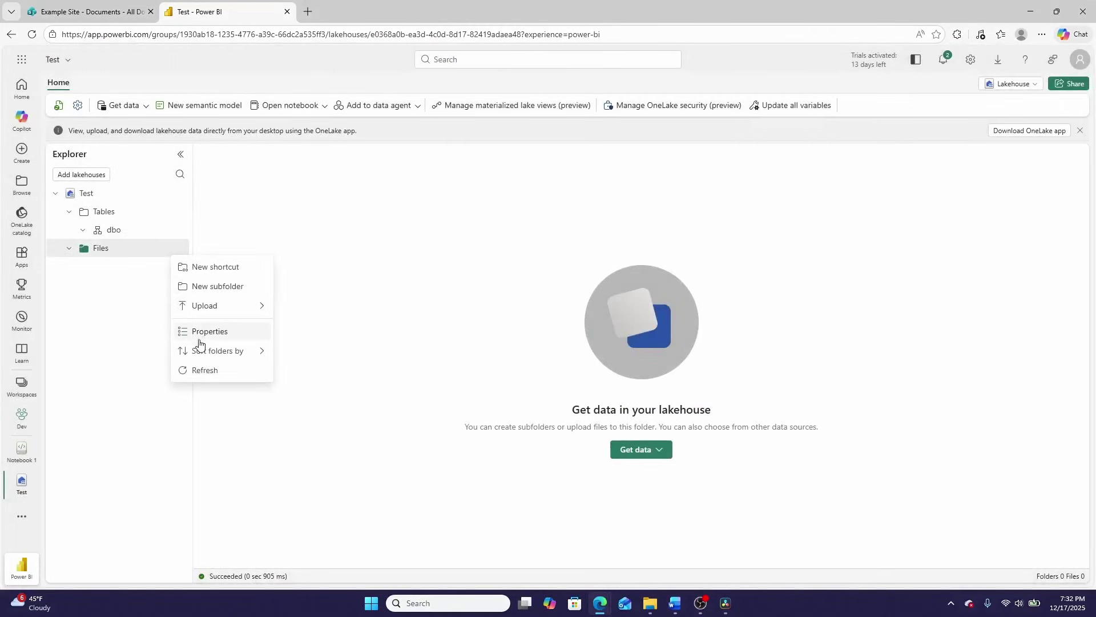
click(214, 267)
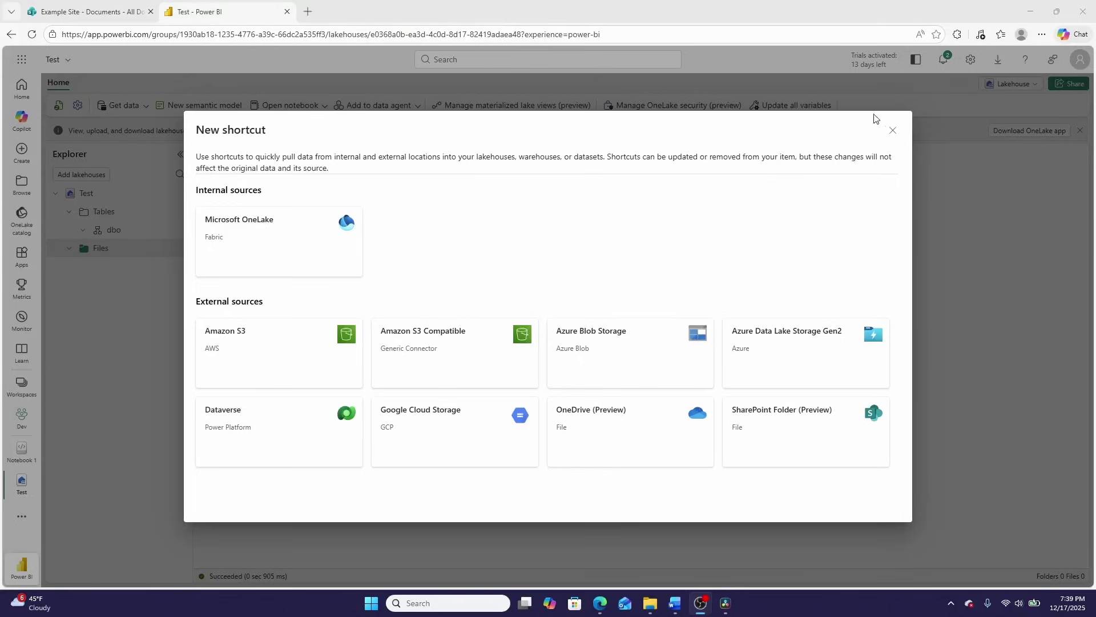
click(893, 131)
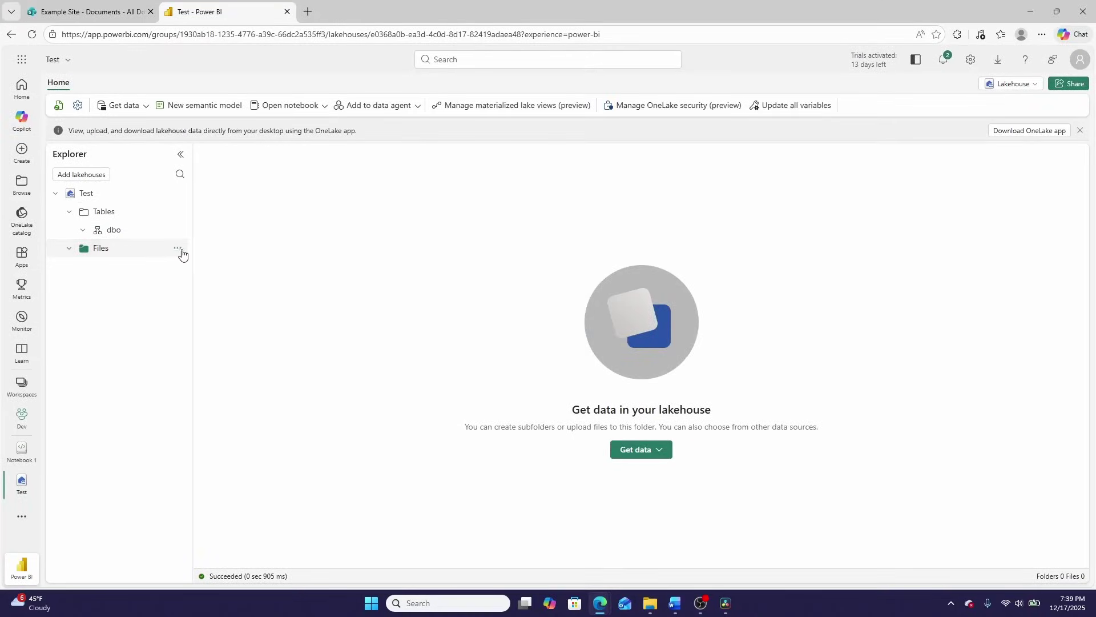
- Start a new SharePoint Folder (Preview) shortcut under Files and choose to use a new connection
click(179, 250)
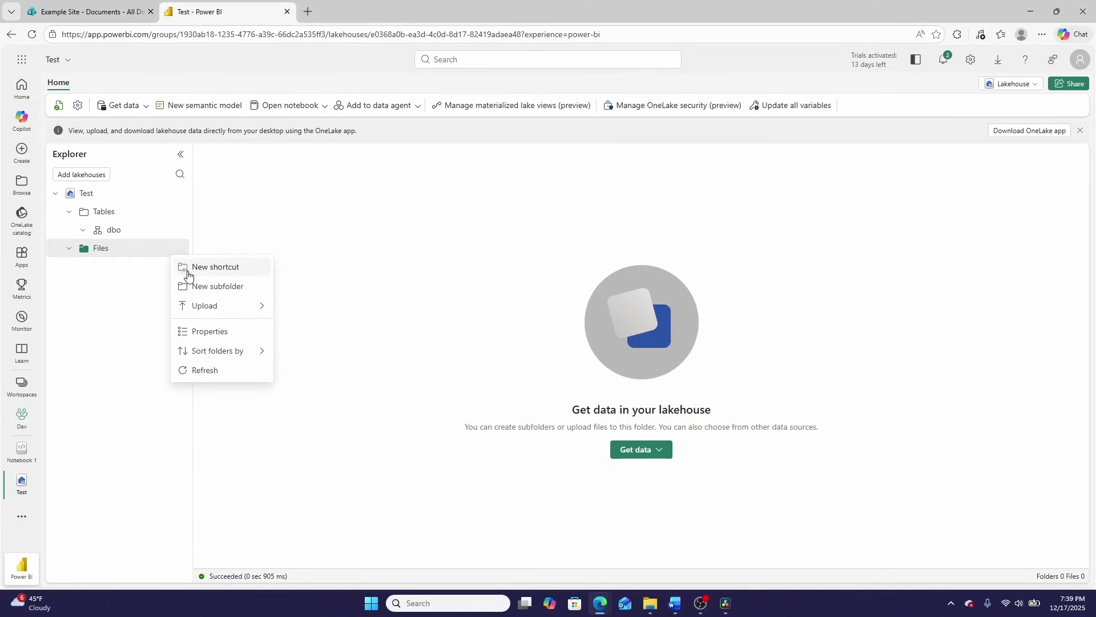
click(196, 271)
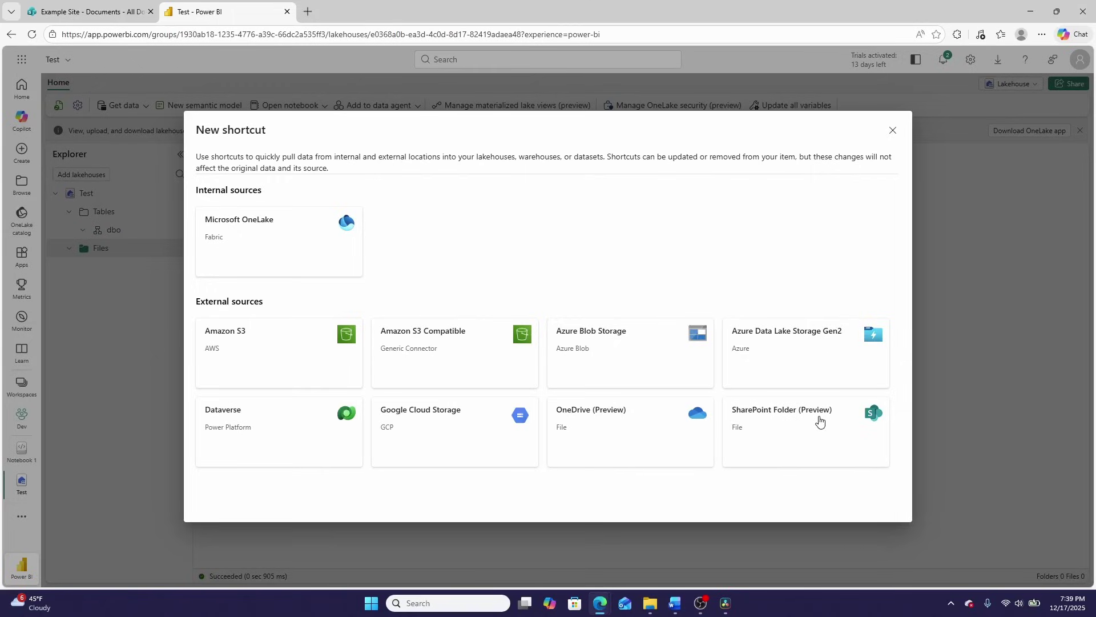
click(820, 421)
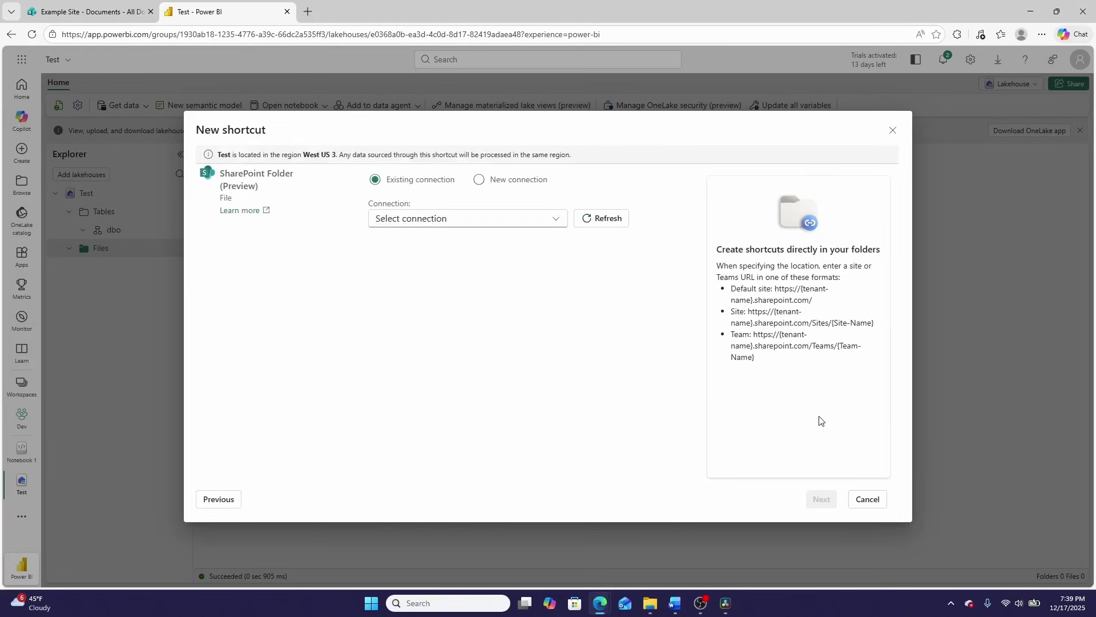
click(479, 181)
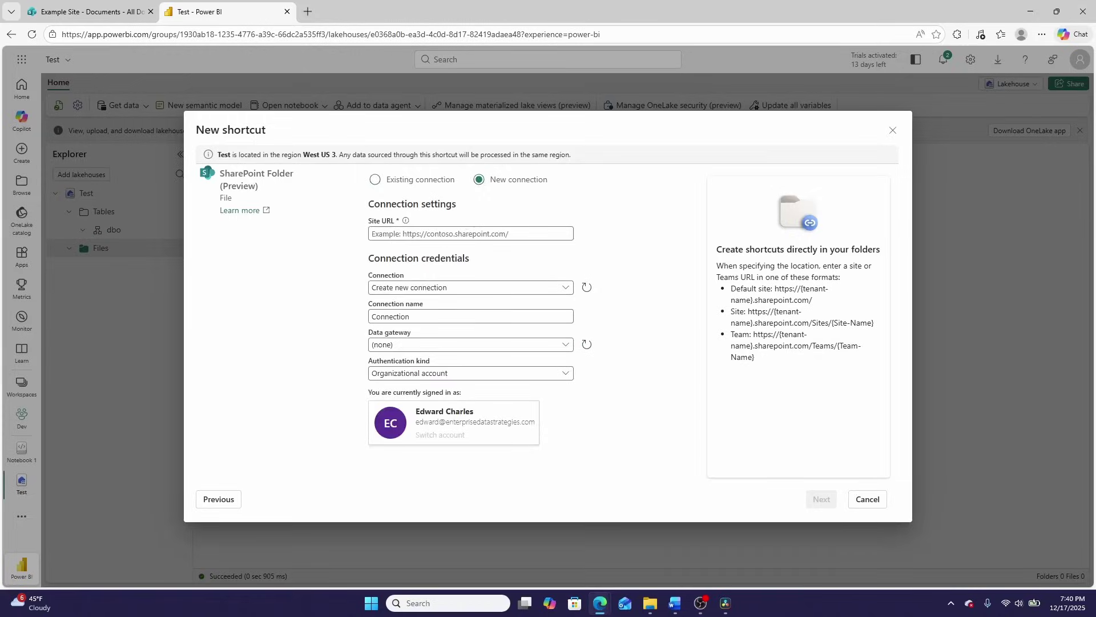
click(52, 11)
click(155, 36)
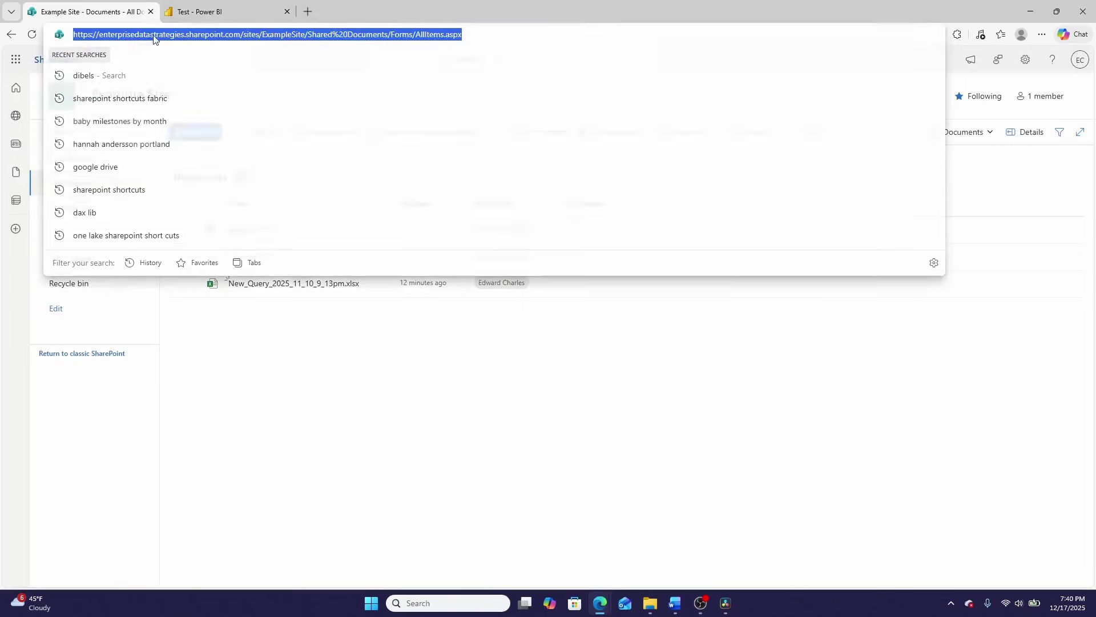
click(167, 35)
click(202, 34)
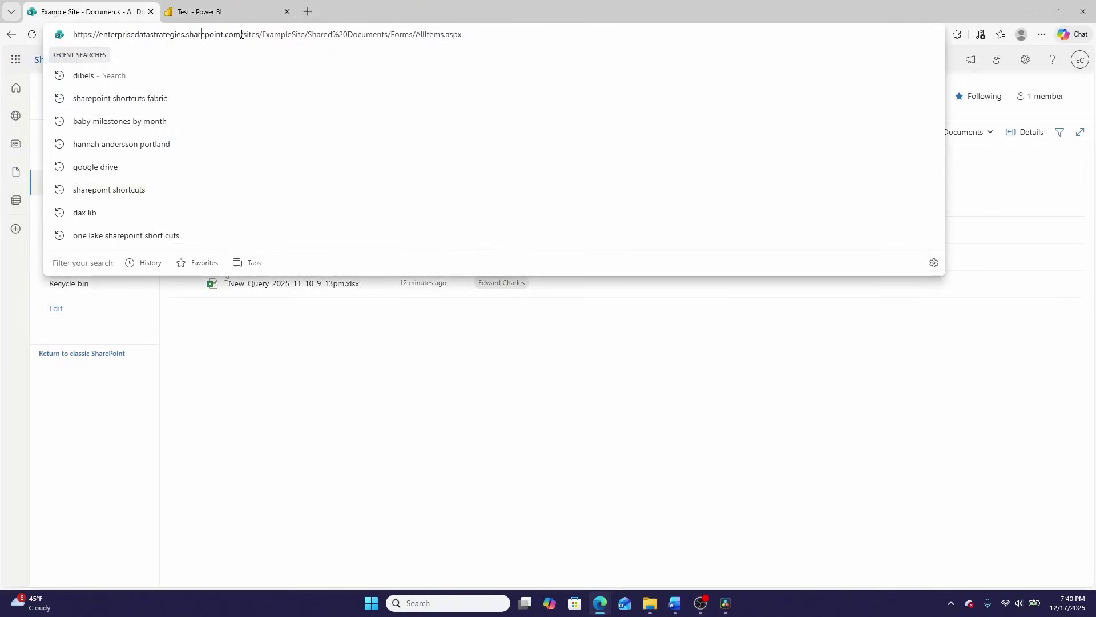
drag(241, 34, 26, 31)
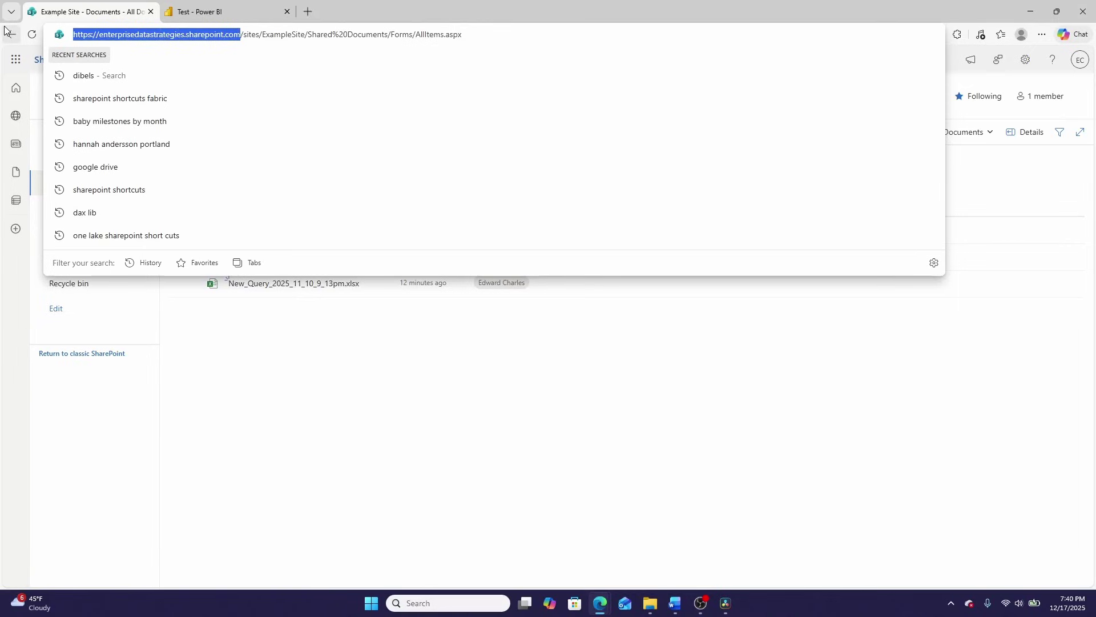
click(309, 36)
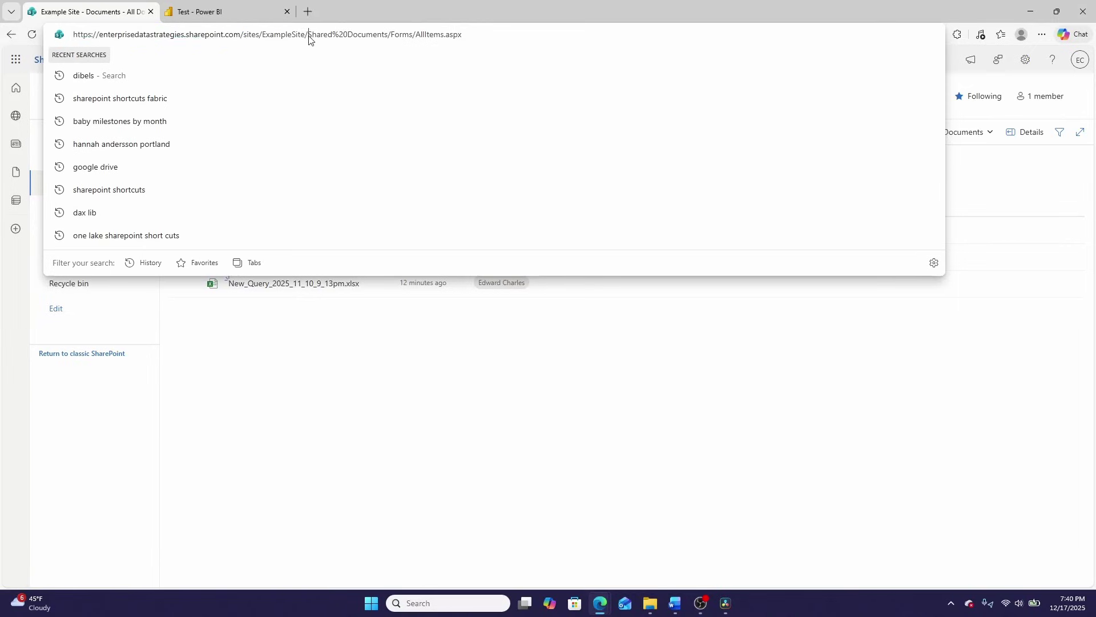
drag(309, 34, 76, 36)
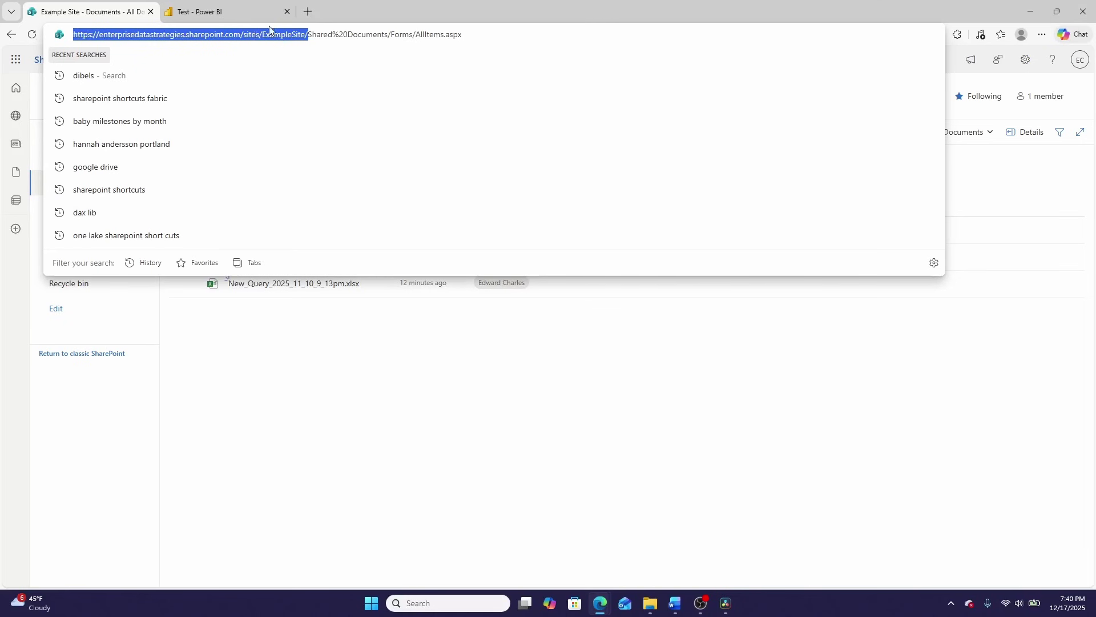
click(249, 13)
click(472, 234)
text(https://enterprisedatastrategies.sharepoint.com/sites/ExampleSite/)
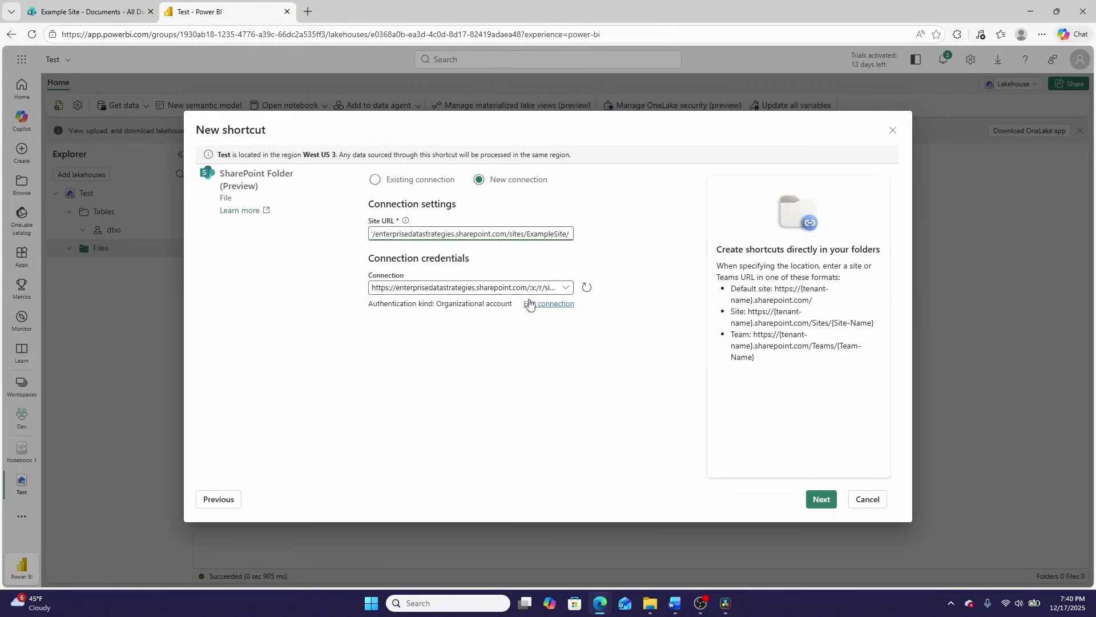
- Edit the connection, renaming it to the owner's nickname in possessive form plus "Sharepoing" and keeping Organizational account authentication
click(548, 305)
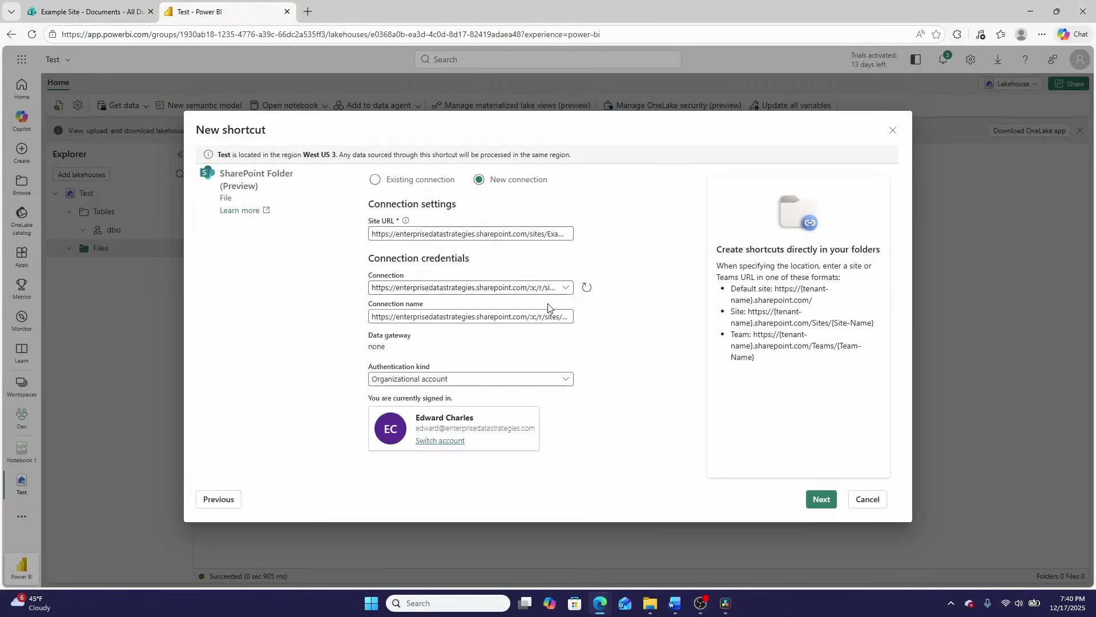
click(462, 315)
key(ctrl+a)
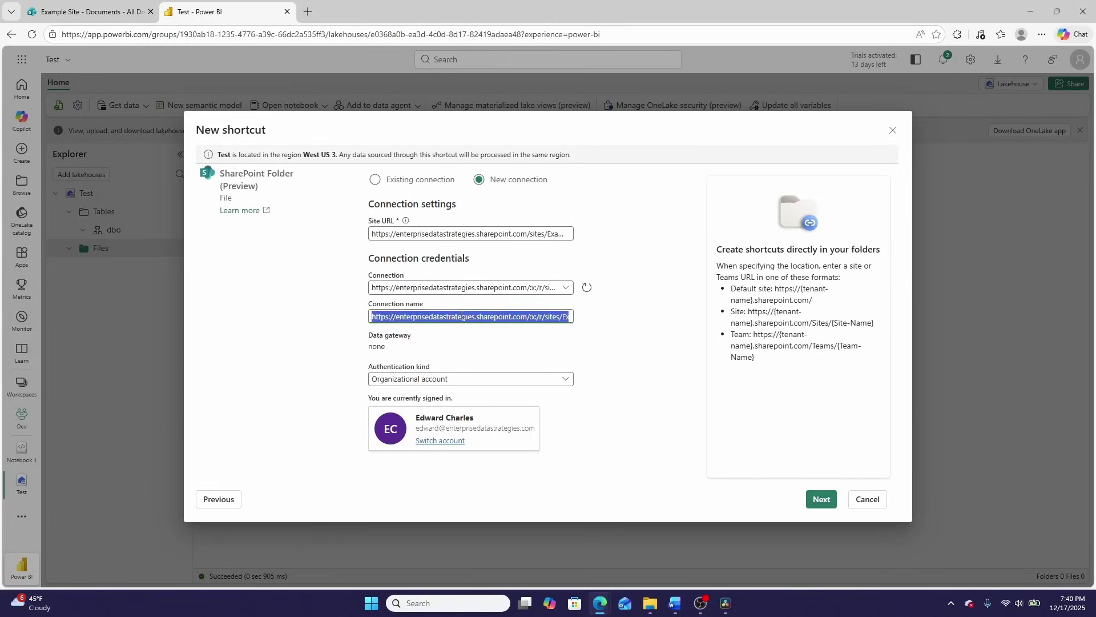
key(BackSpace)
text(Ne)
key(BackSpace)
key(BackSpace)
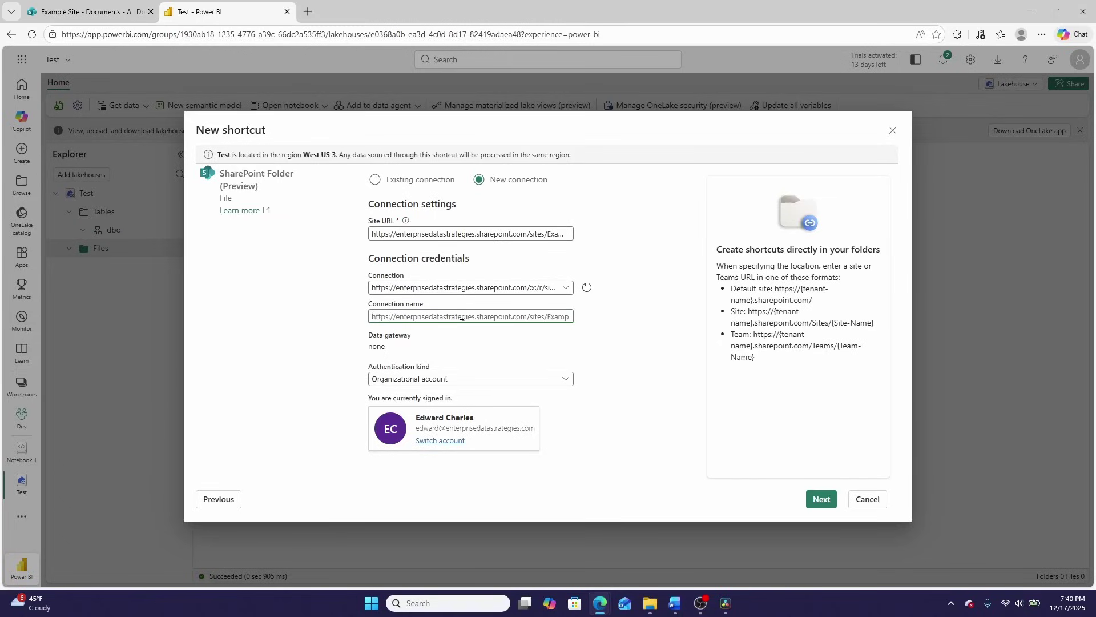
text(Neds Sha)
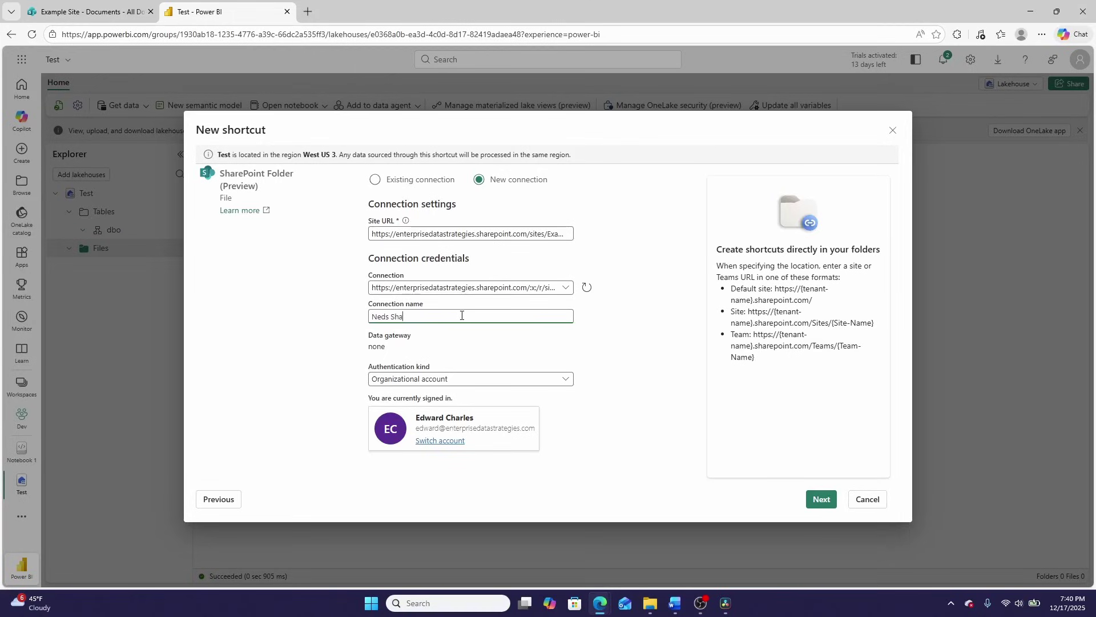
text(repoing)
click(445, 380)
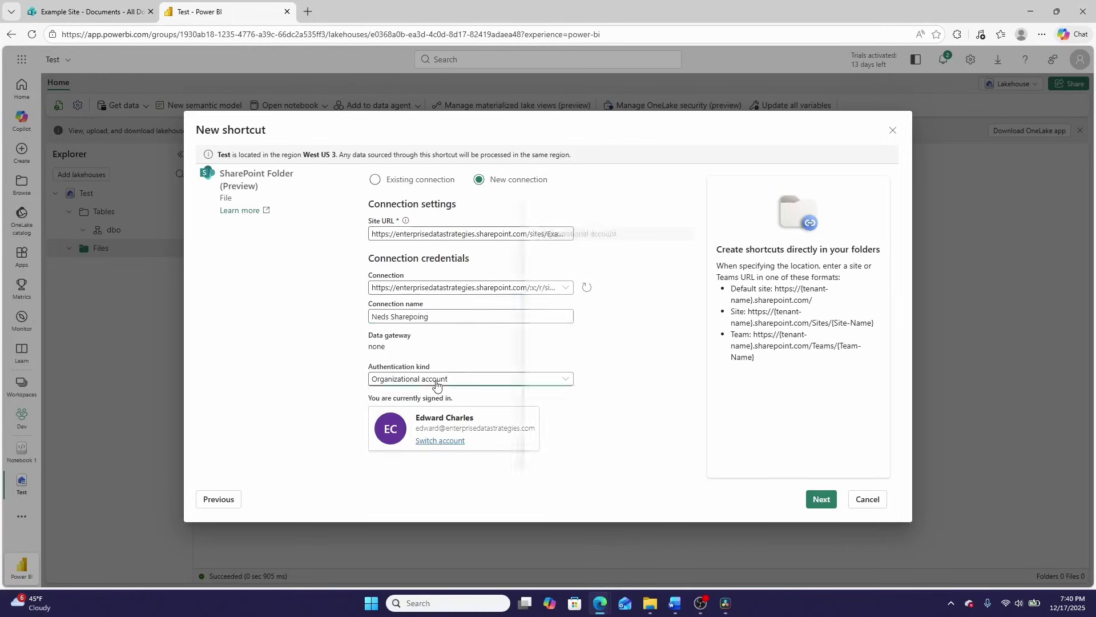
click(676, 231)
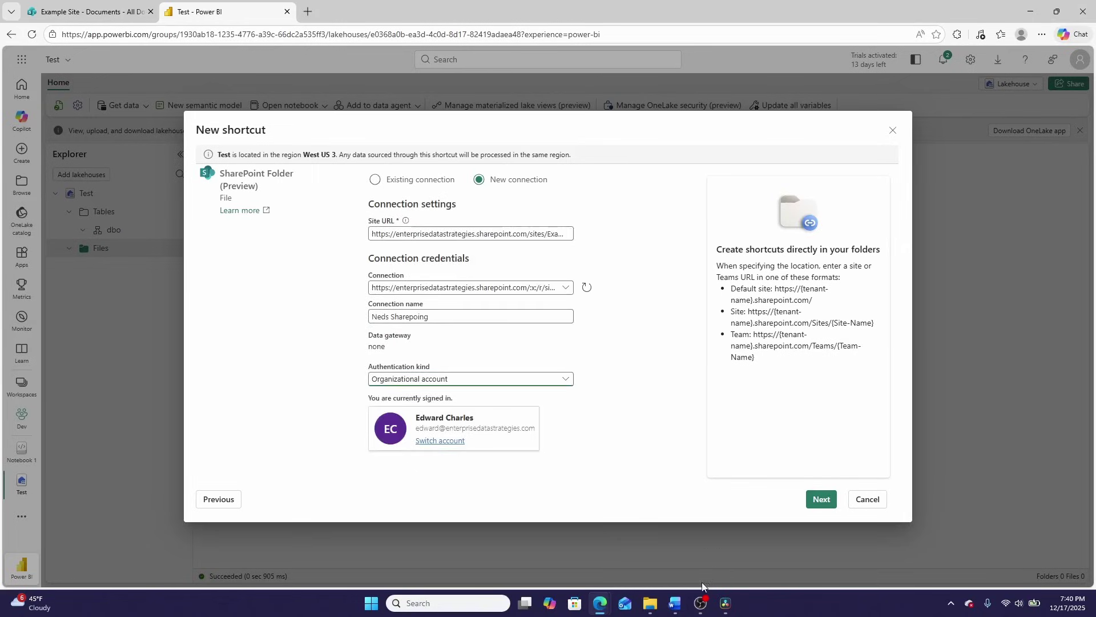
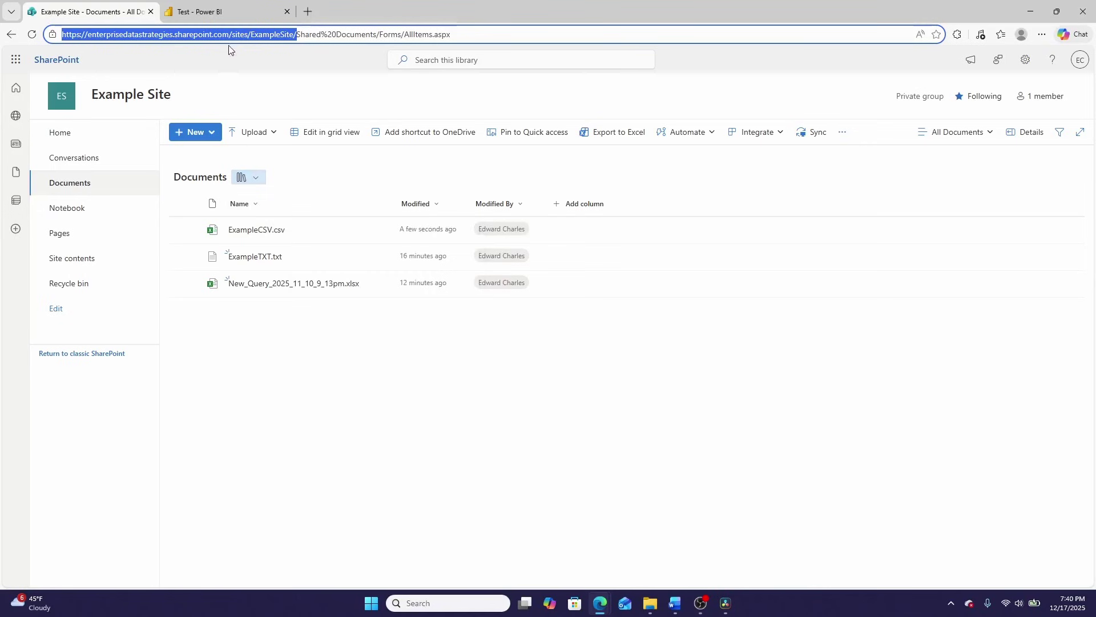
- Select ExampleSite's Shared Documents directory as the shortcut's target and continue to the optional Transform stage
click(237, 15)
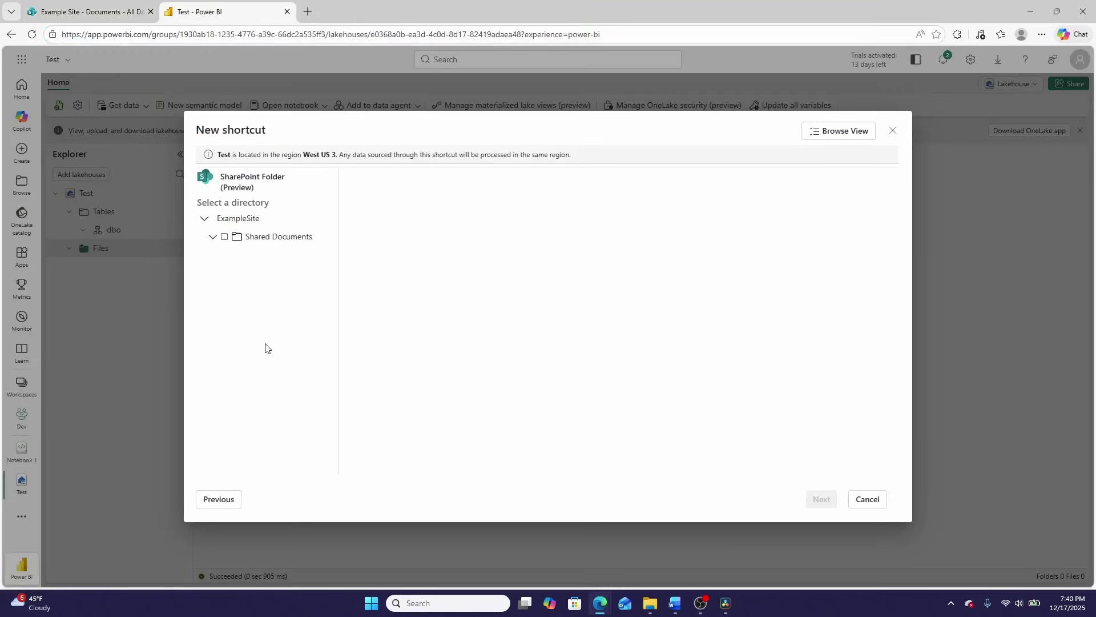
click(224, 238)
click(825, 499)
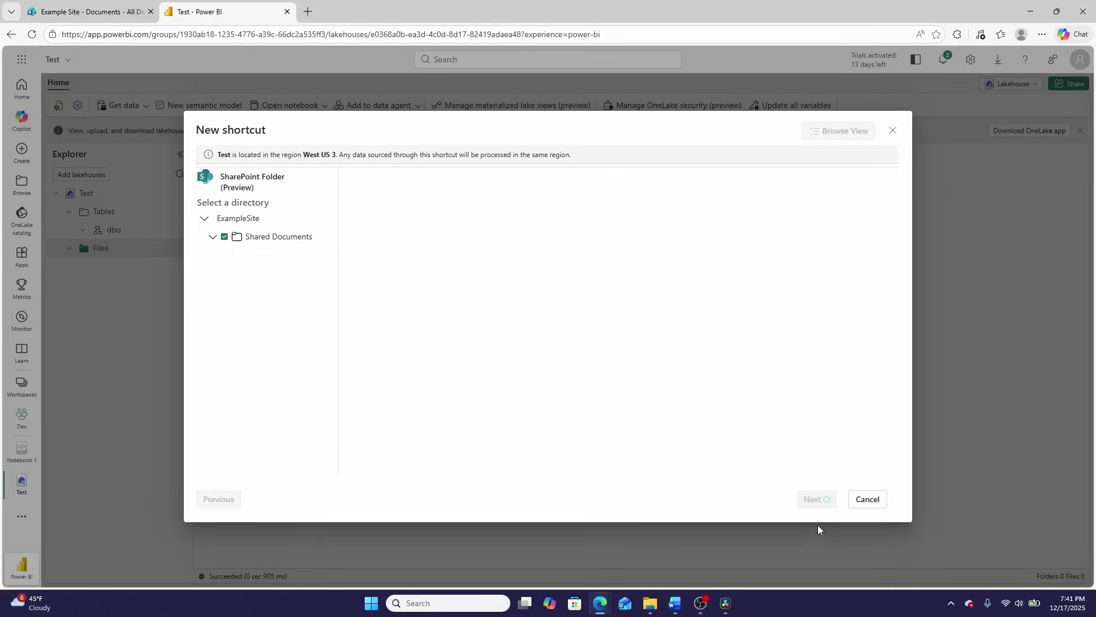
mouse_move(701, 600)
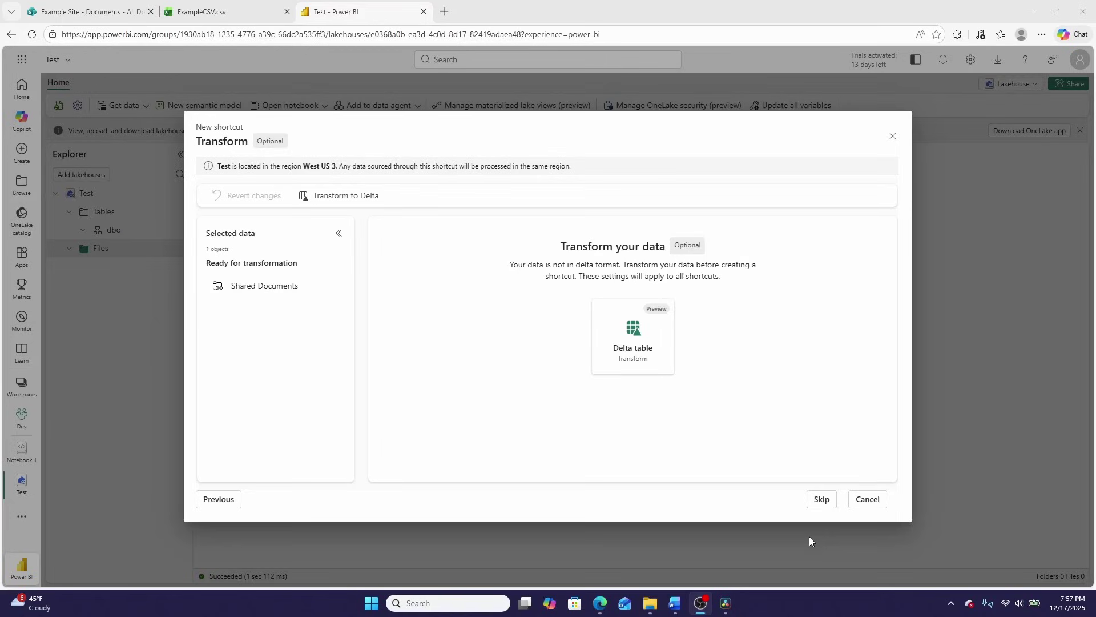
- Create the Shared Documents shortcut without a transformation and open its folder under Files in the lakehouse
click(823, 501)
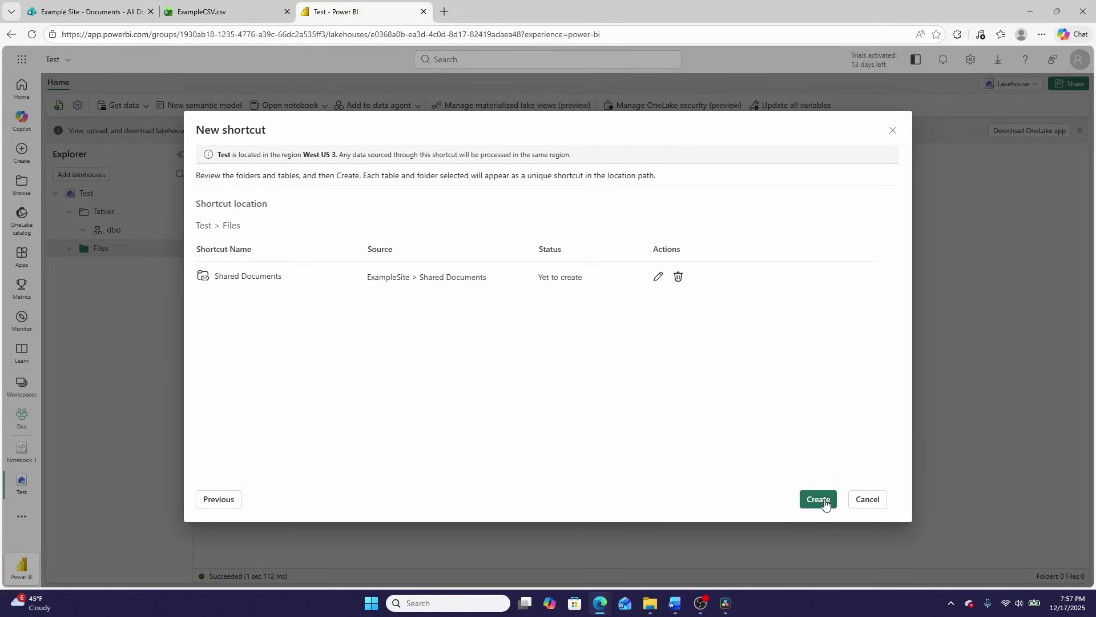
click(823, 502)
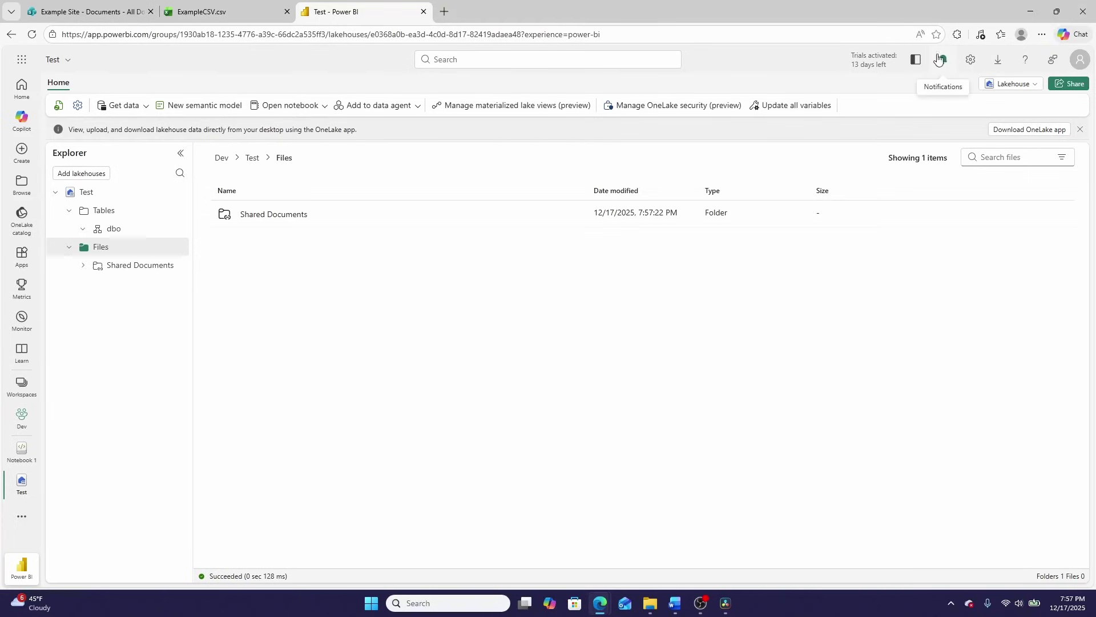
click(83, 265)
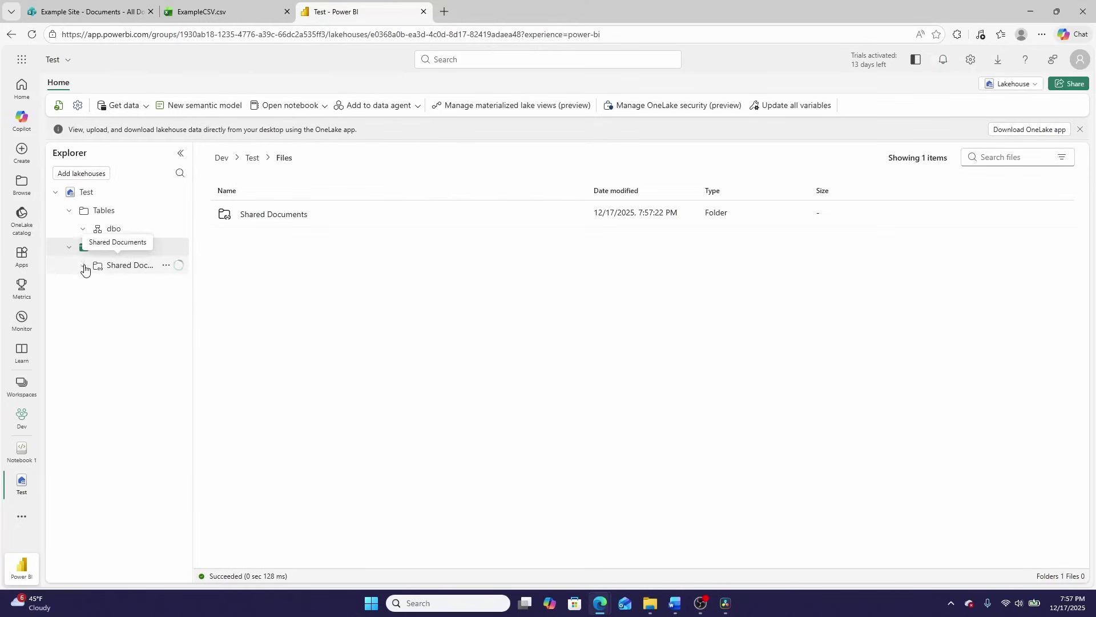
click(124, 267)
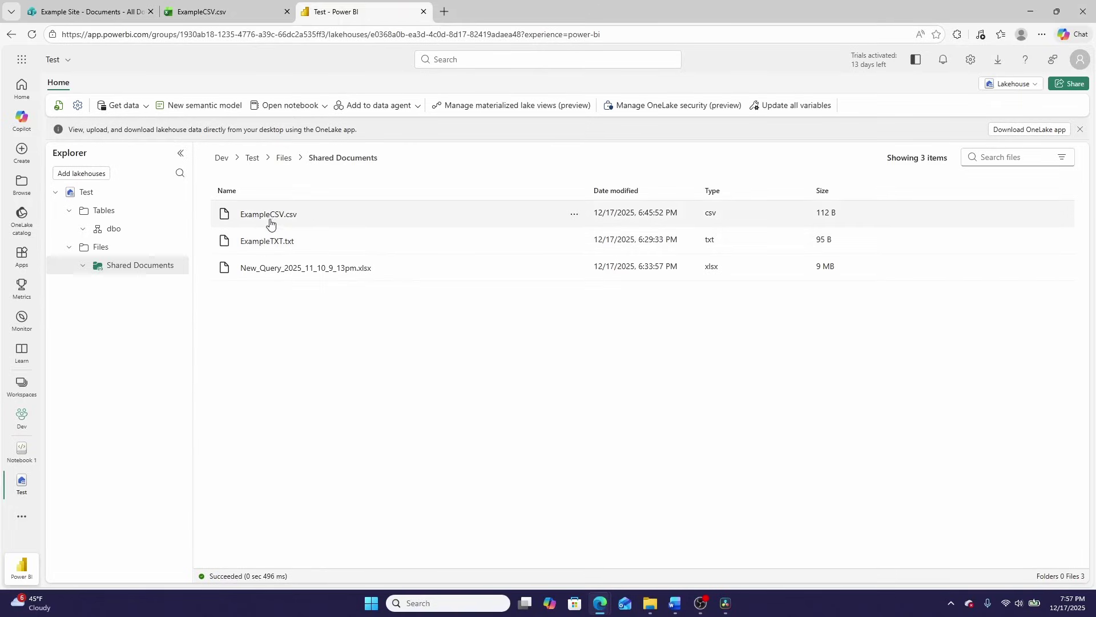
- Preview New_Query_2025_11_10_9_13pm.xlsx from the Shared Documents shortcut with its first row used as header
click(288, 269)
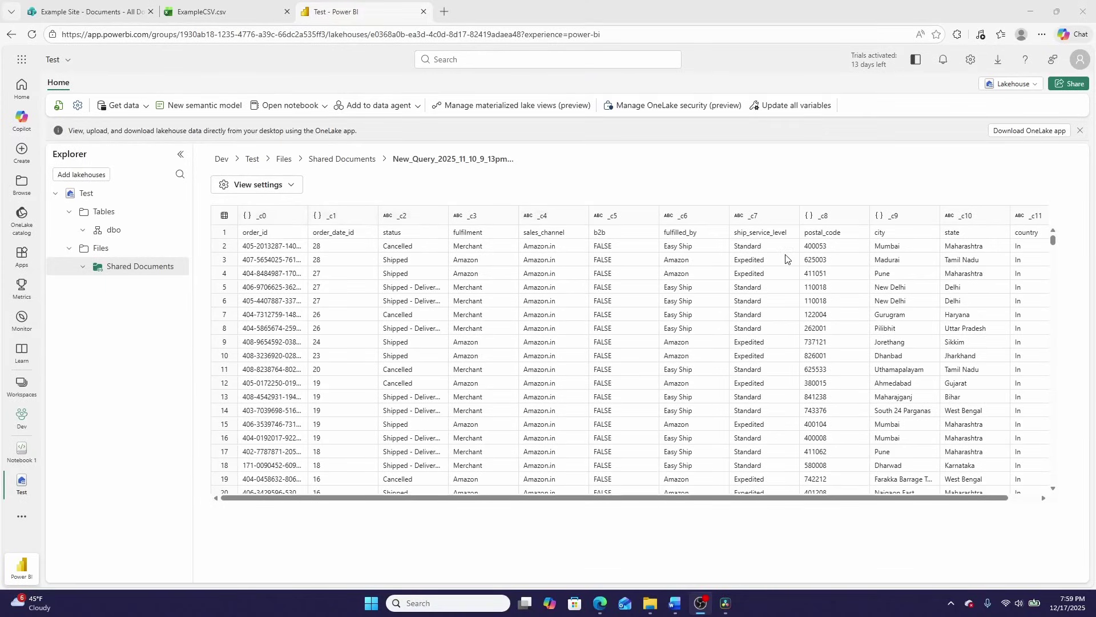
scroll(741, 263, right, 1)
scroll(434, 243, left, 1)
click(292, 184)
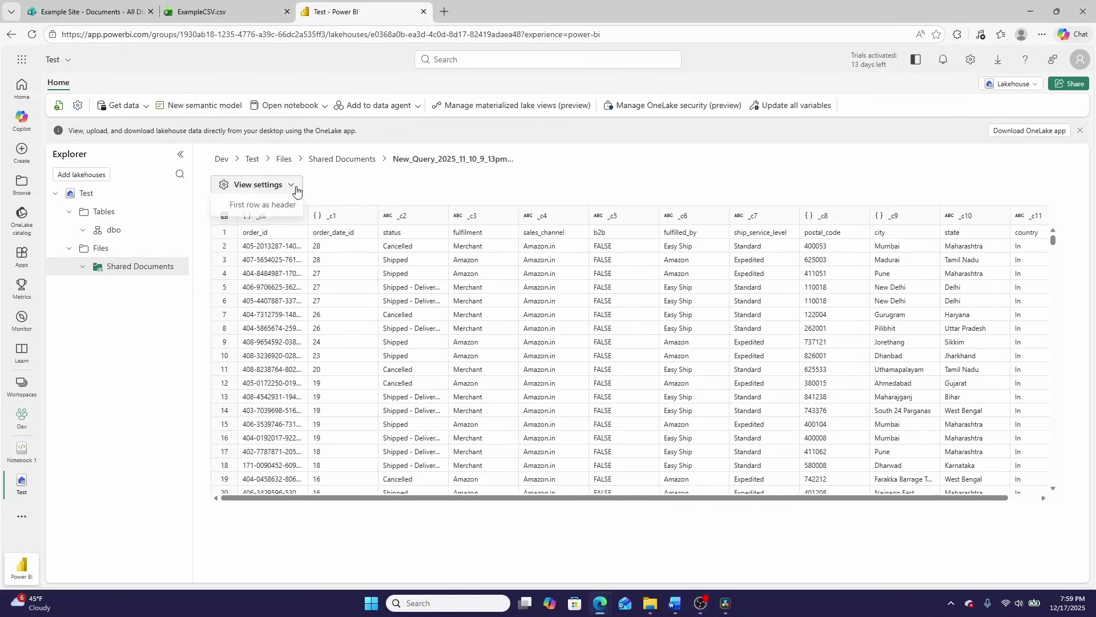
click(254, 207)
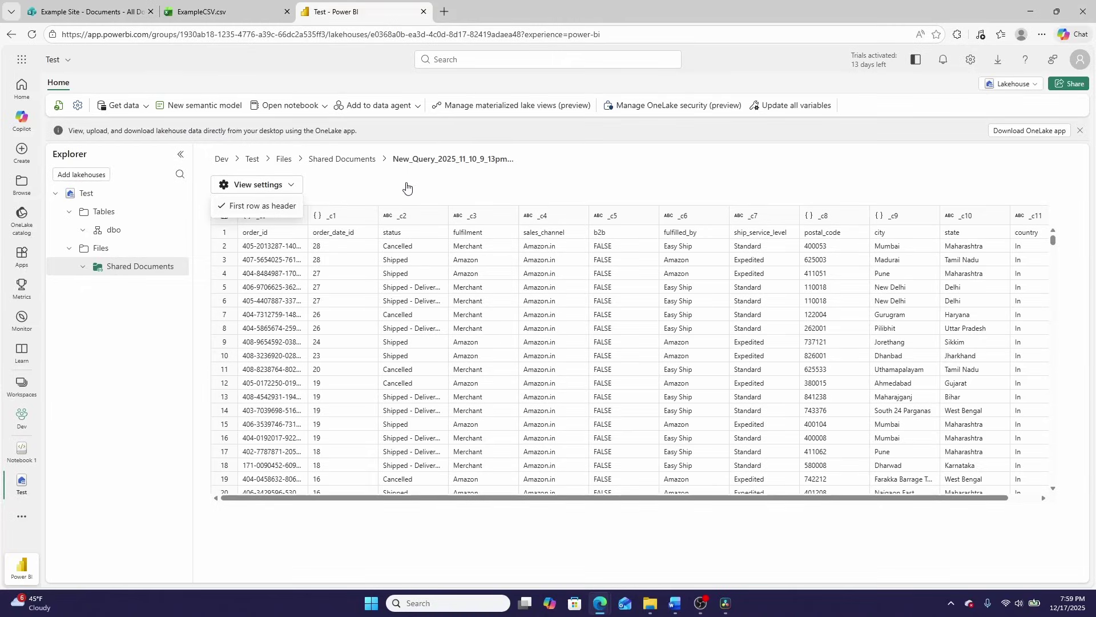
- Open New_Query_2025_11_10_9_13pm.xlsx from the Example Site document library in SharePoint and compare its headers with the lakehouse preview
click(94, 15)
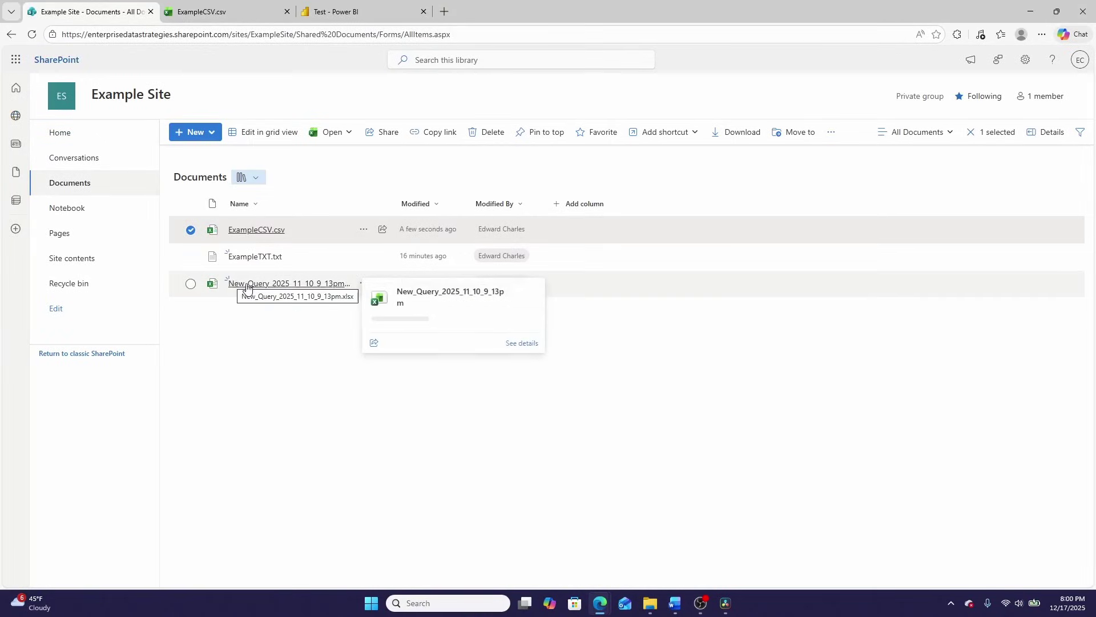
click(272, 284)
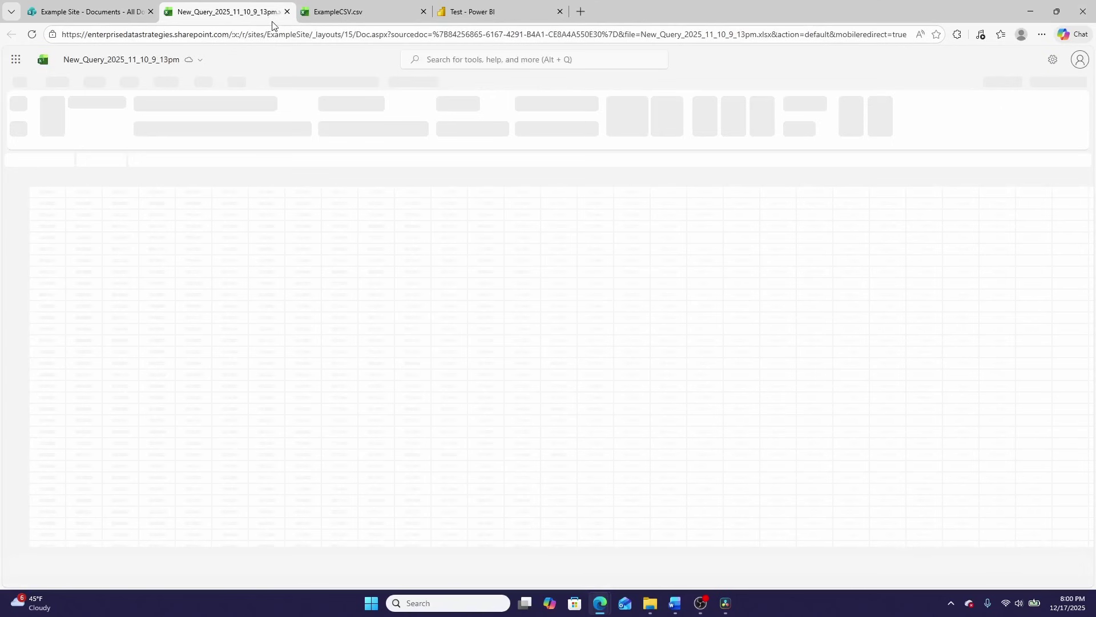
click(510, 10)
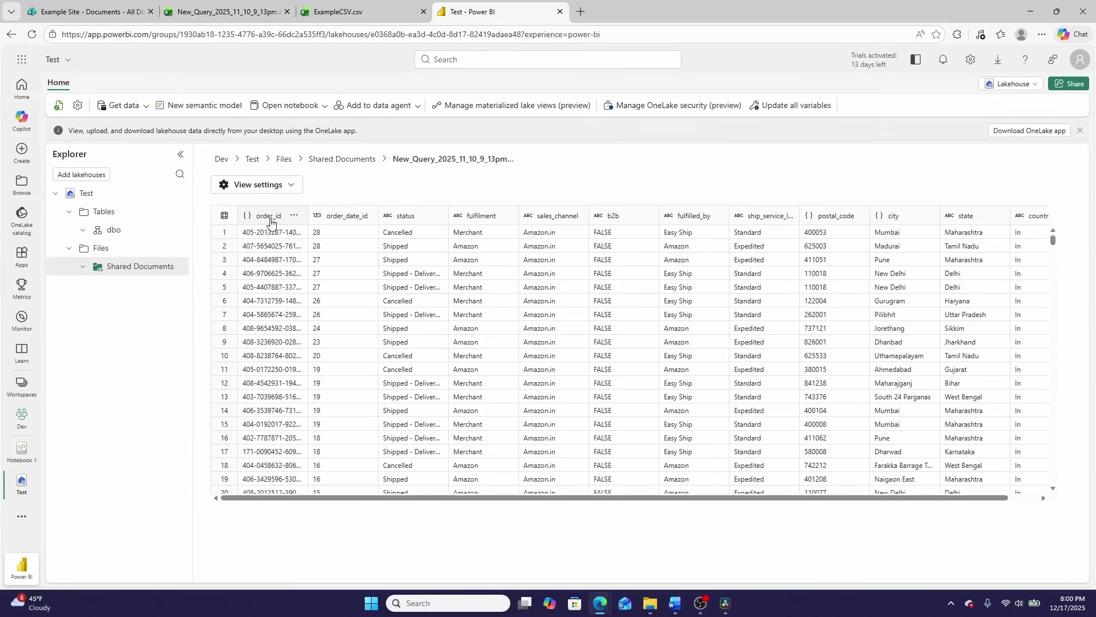
click(220, 11)
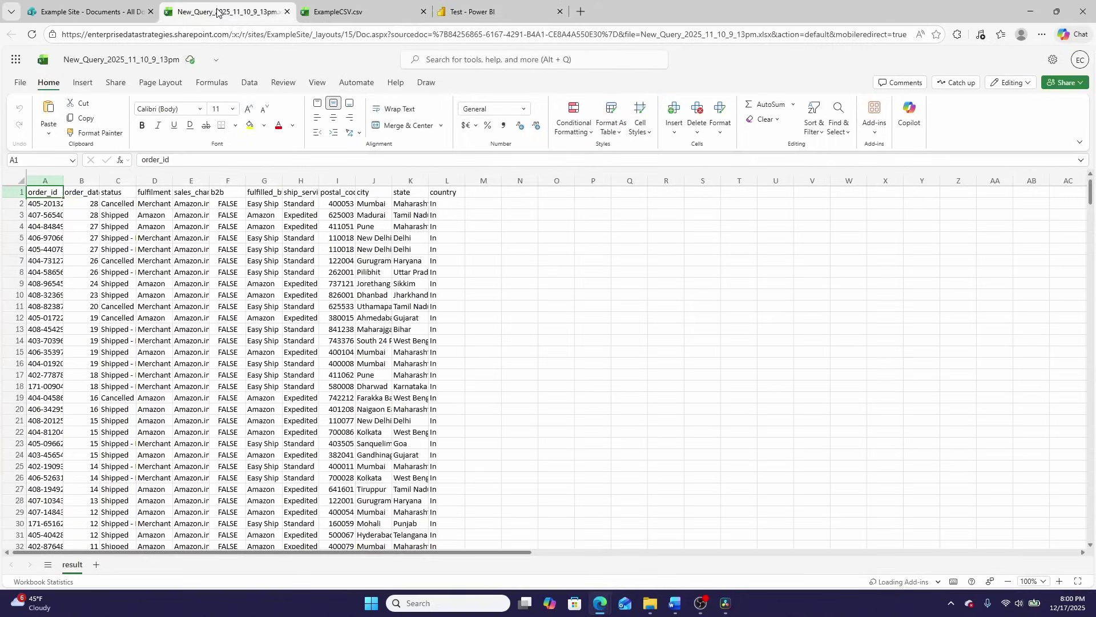
- Replace the order_id header in cell A1 of the workbook's result sheet with video_demo
click(189, 160)
key(ctrl+a)
key(BackSpace)
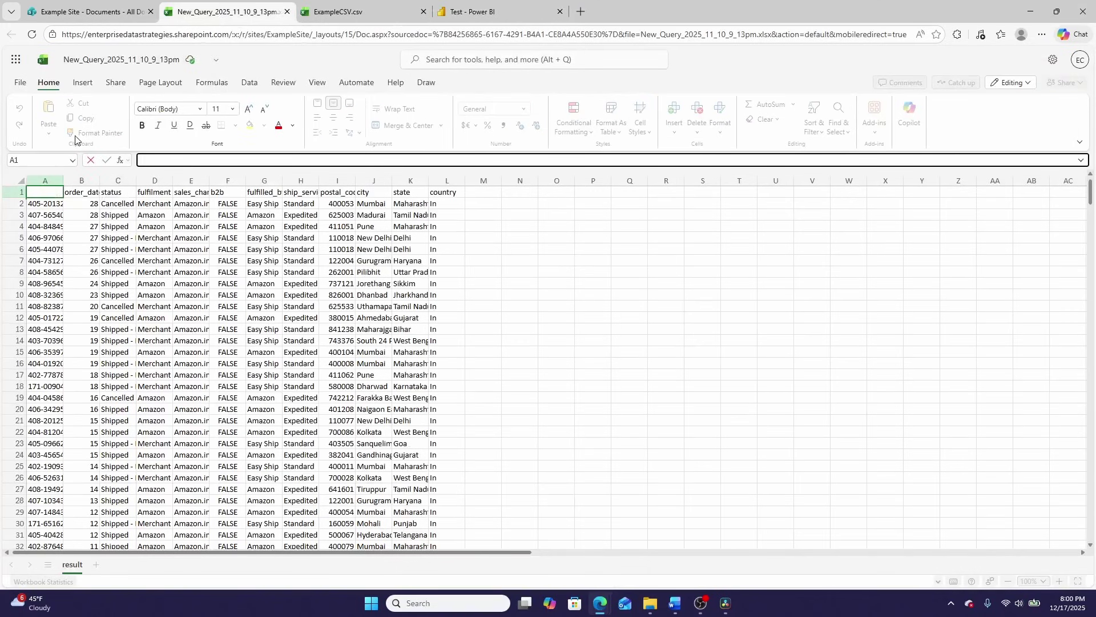
text(video_demo)
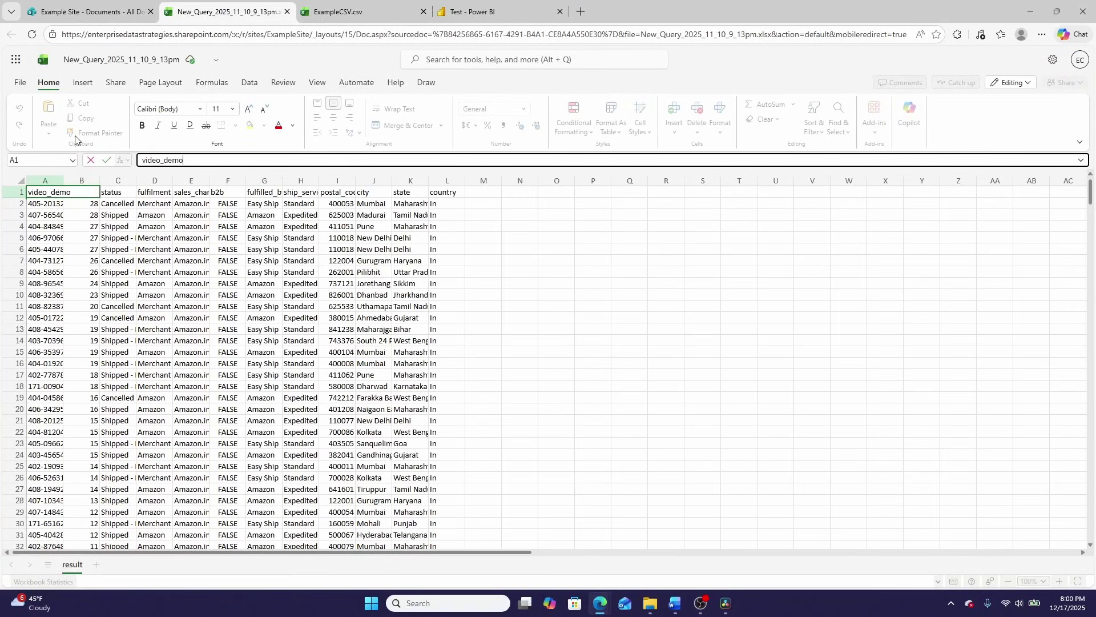
click(108, 162)
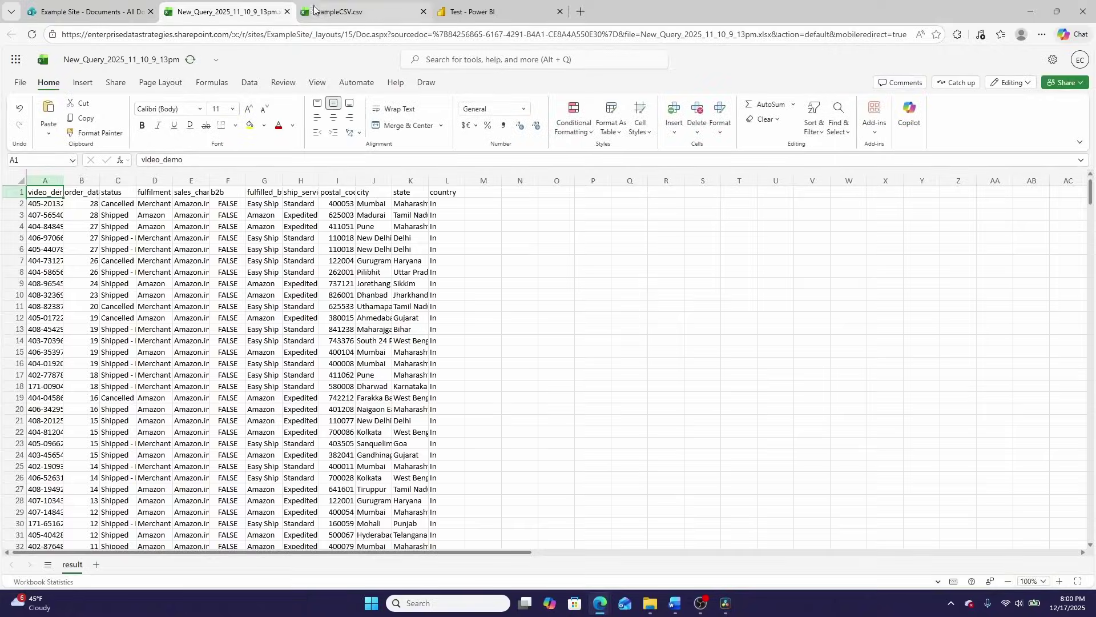
- Close the edited workbook and reload the Example Site document library to update the files' modified times
click(286, 11)
click(86, 12)
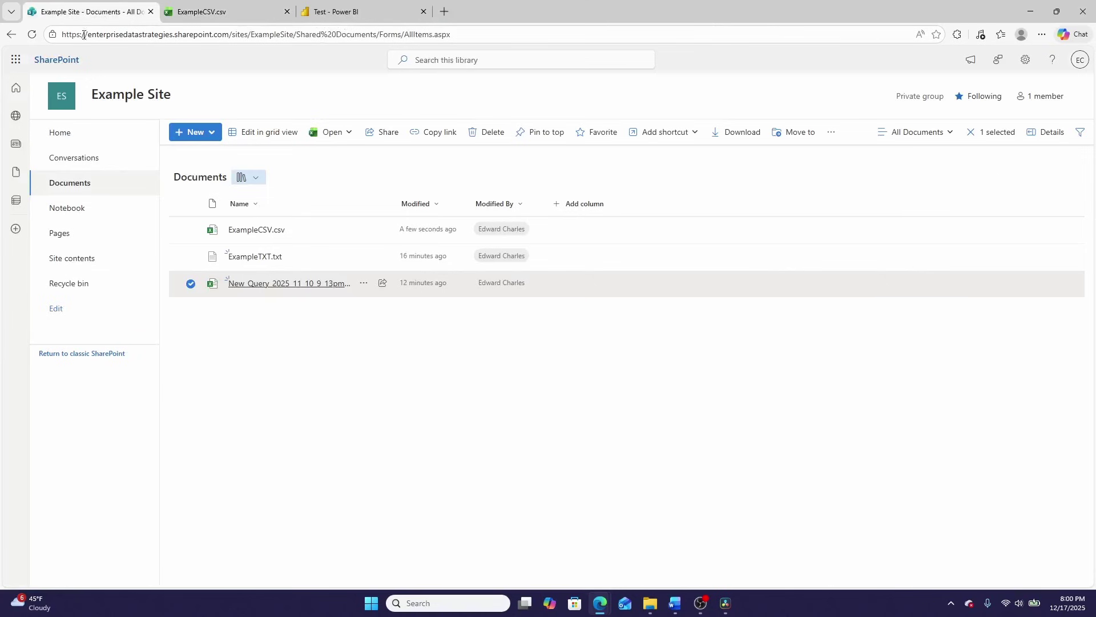
click(364, 284)
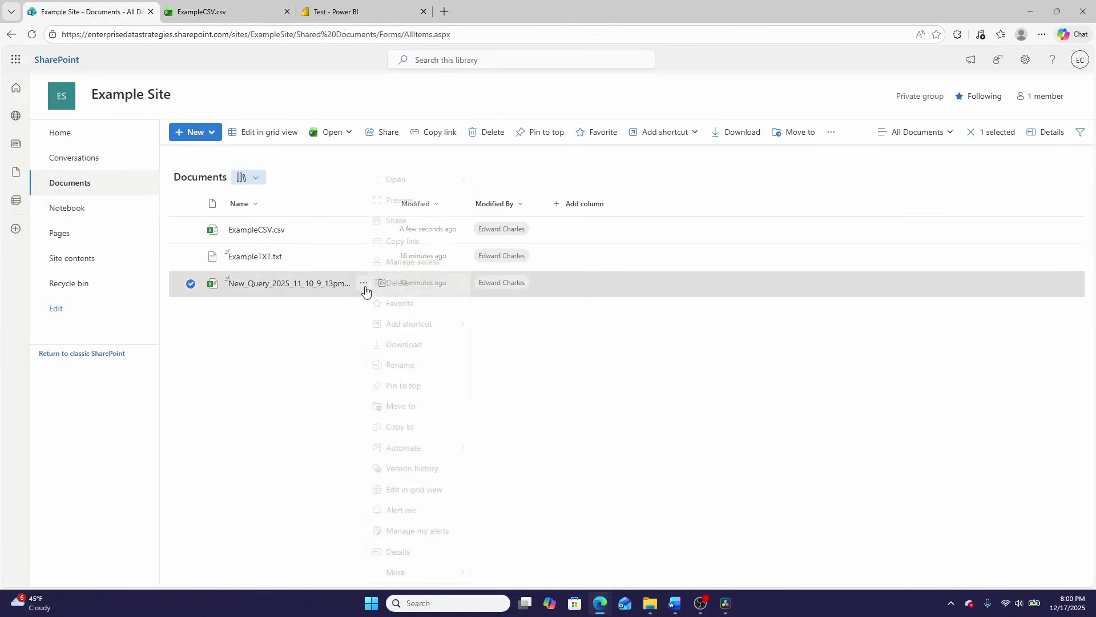
click(301, 443)
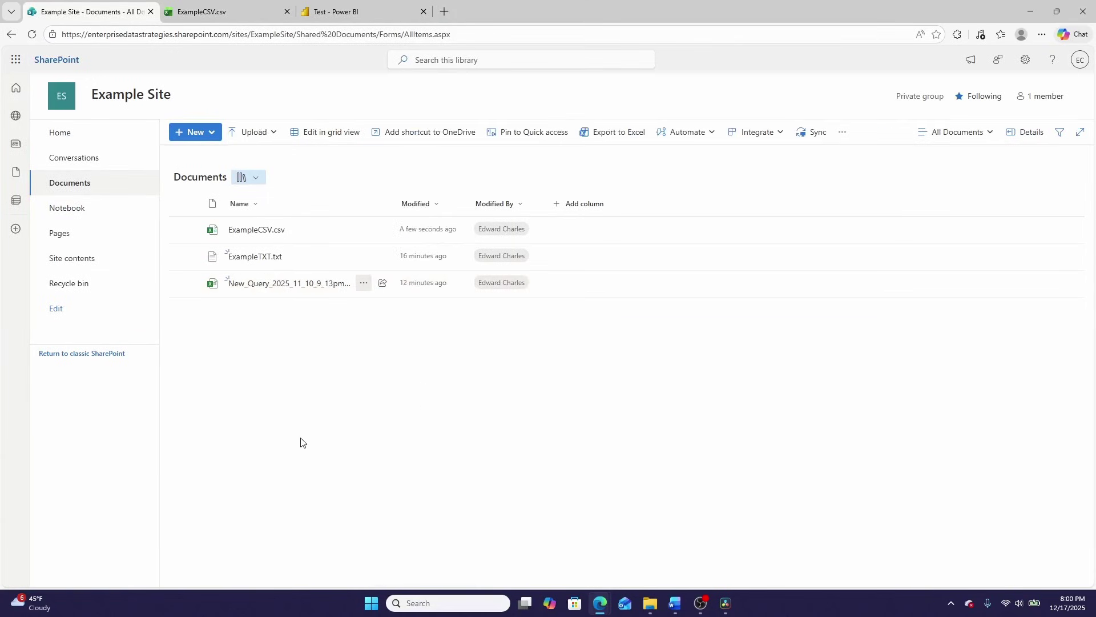
click(33, 35)
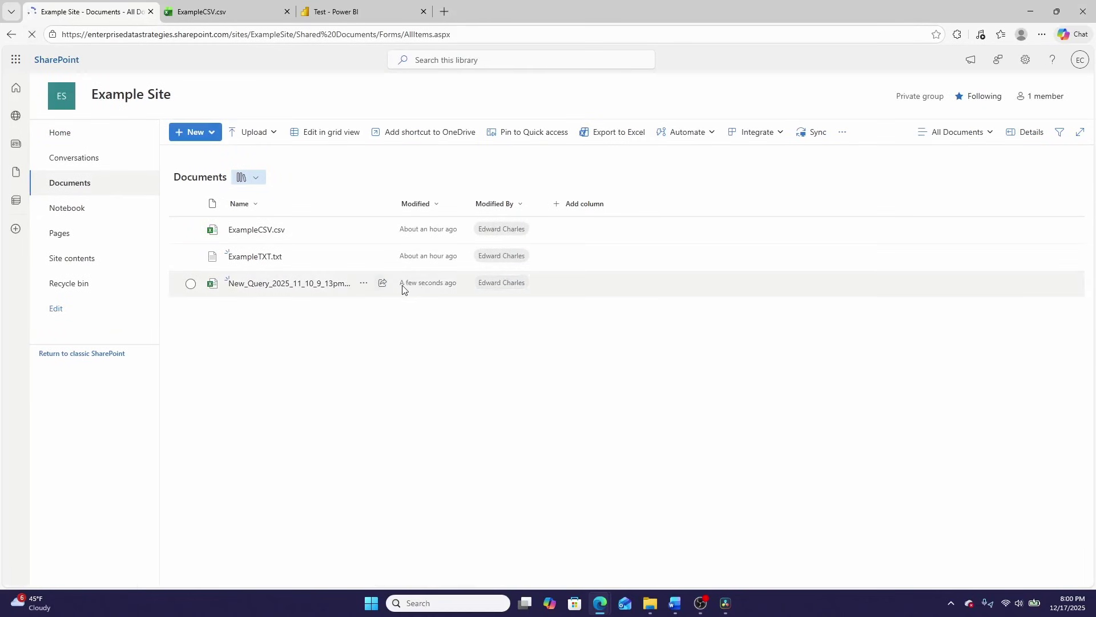
- Refresh the Shared Documents shortcut in the Test lakehouse and open the view settings of the reloaded workbook preview
click(362, 11)
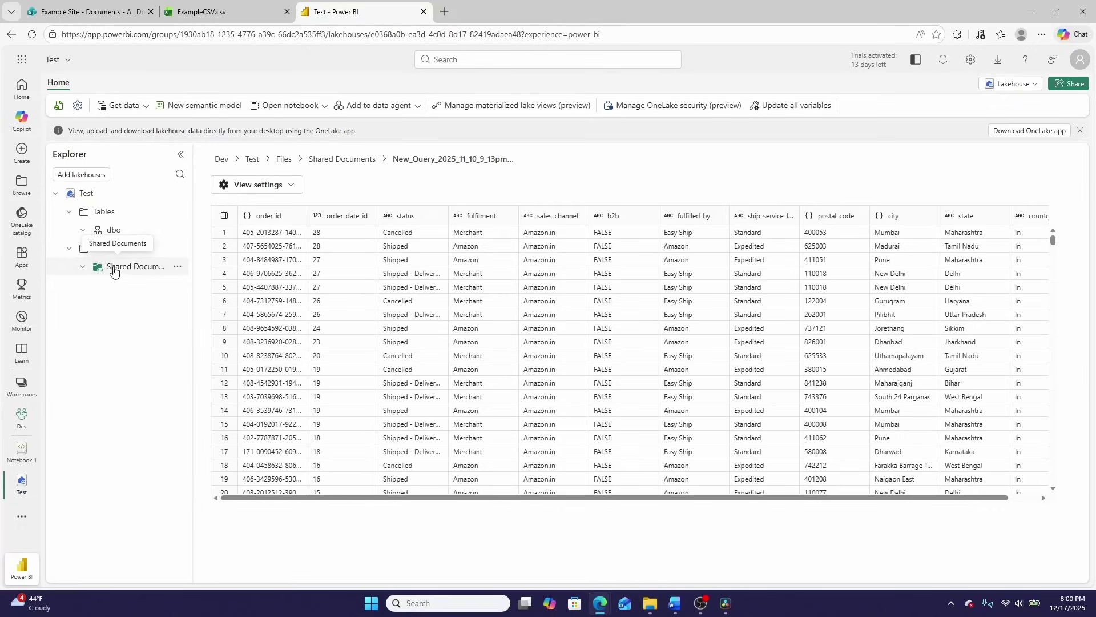
click(178, 266)
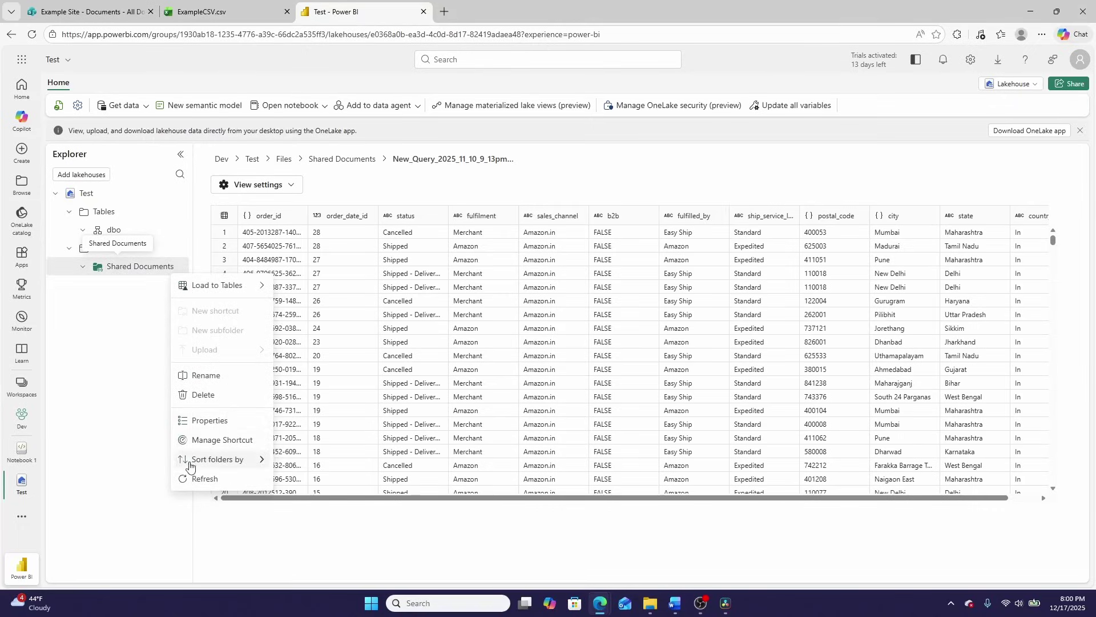
click(197, 478)
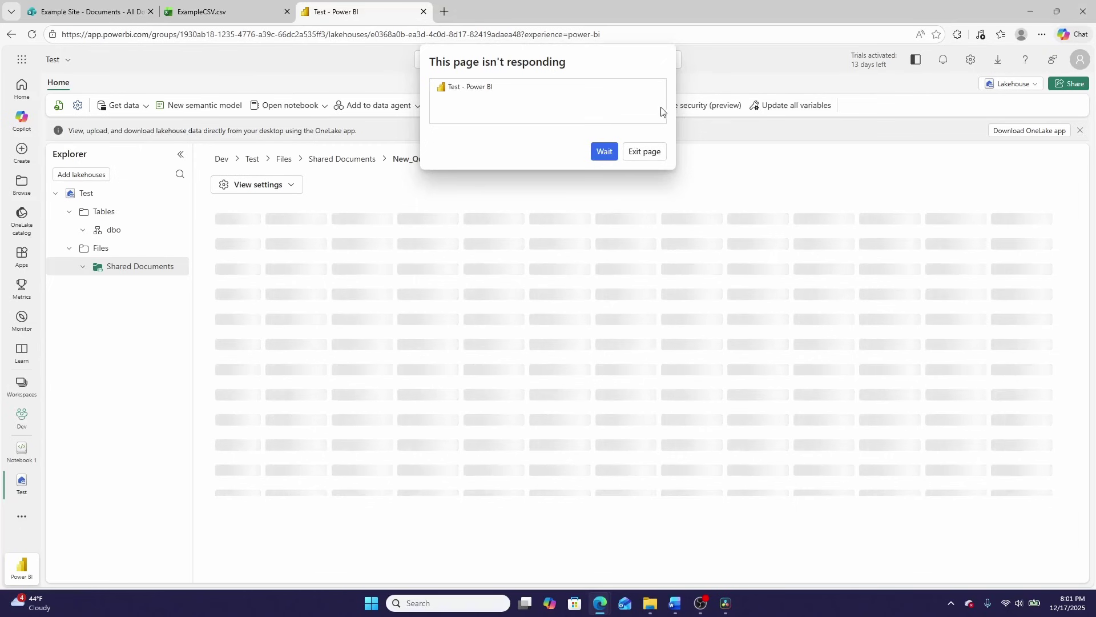
click(604, 153)
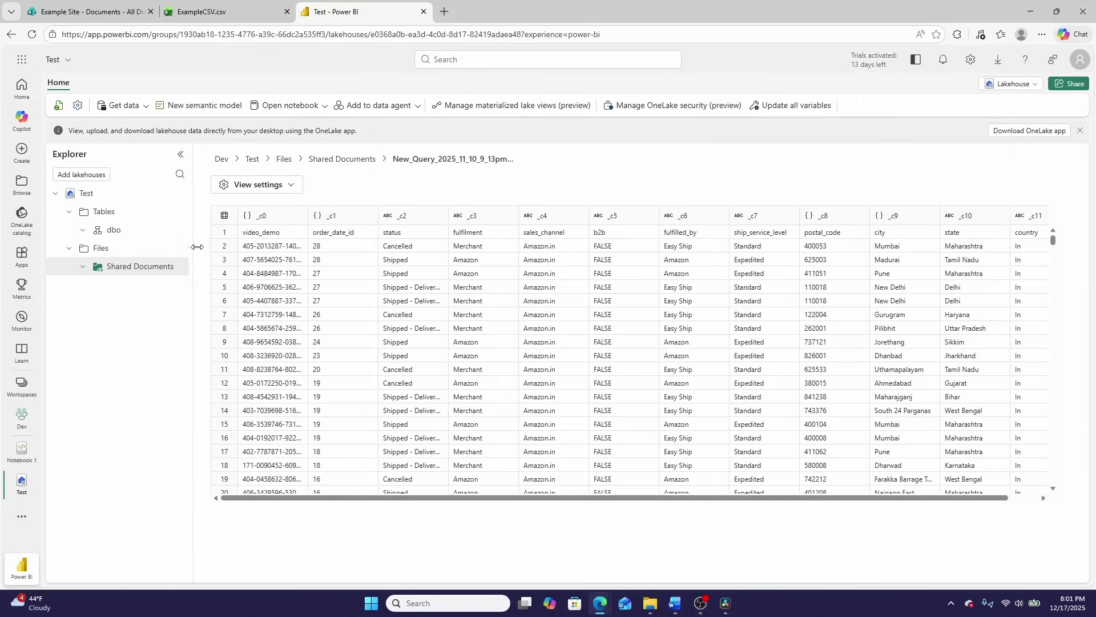
click(255, 185)
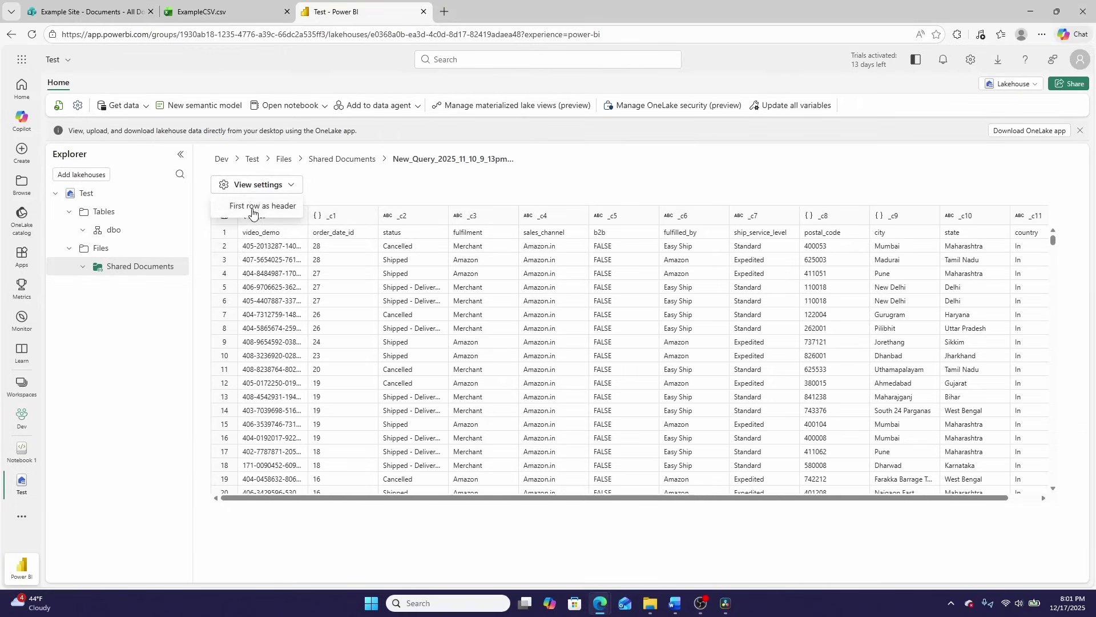
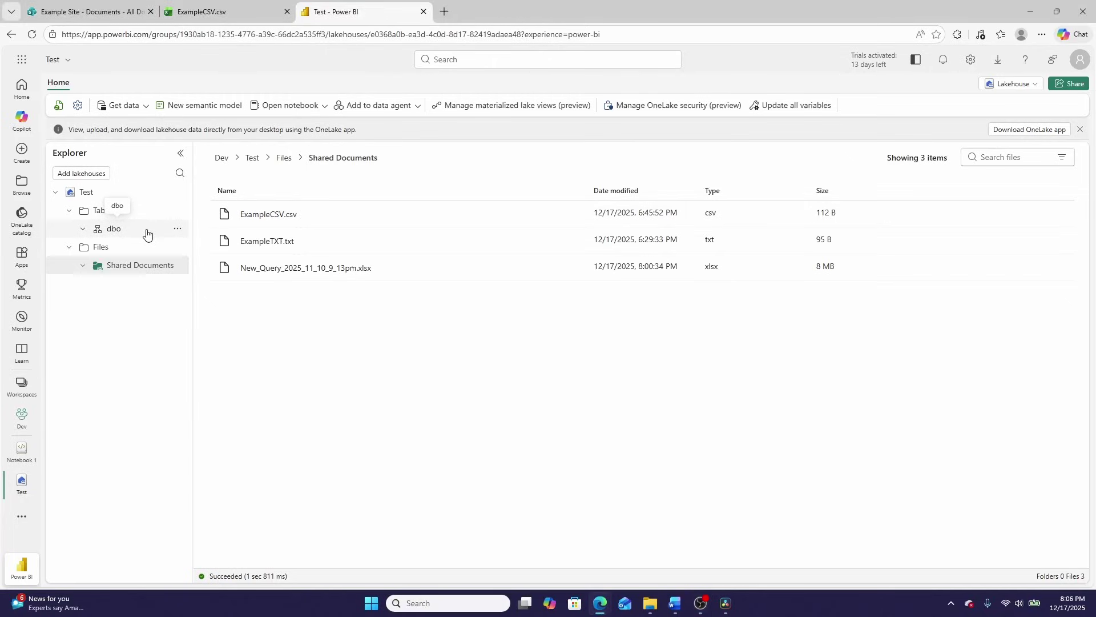
- Start a new table shortcut under the dbo schema with SharePoint Folder (Preview) as its source
click(177, 231)
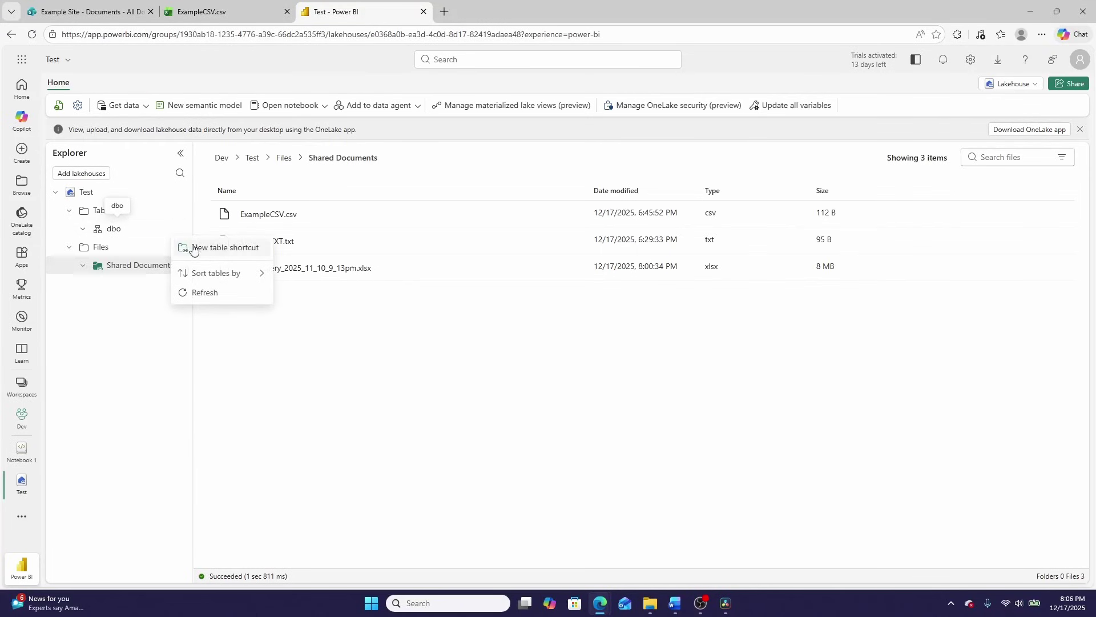
click(193, 247)
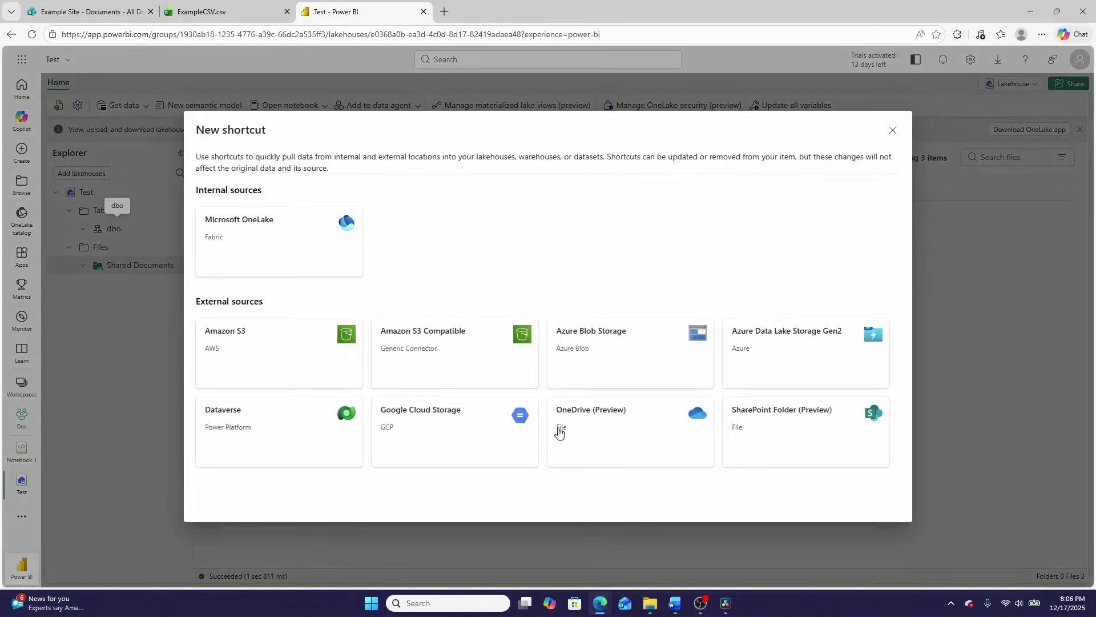
click(785, 426)
- Choose the existing SharePoint connection, select ExampleSite's Shared Documents directory as the target and continue to the Transform stage
click(551, 222)
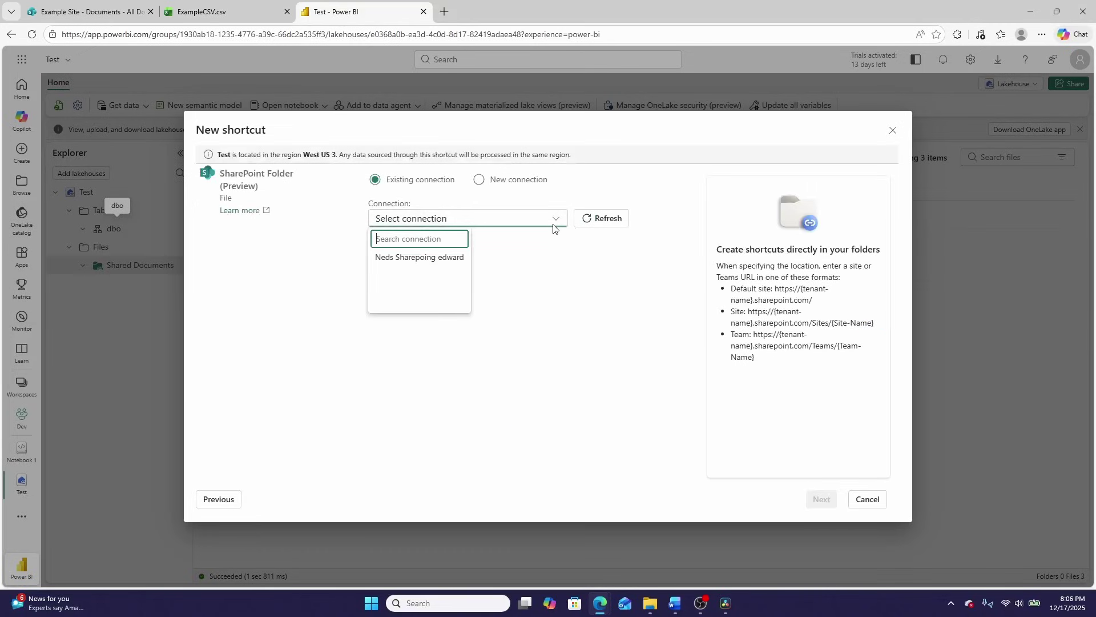
click(433, 264)
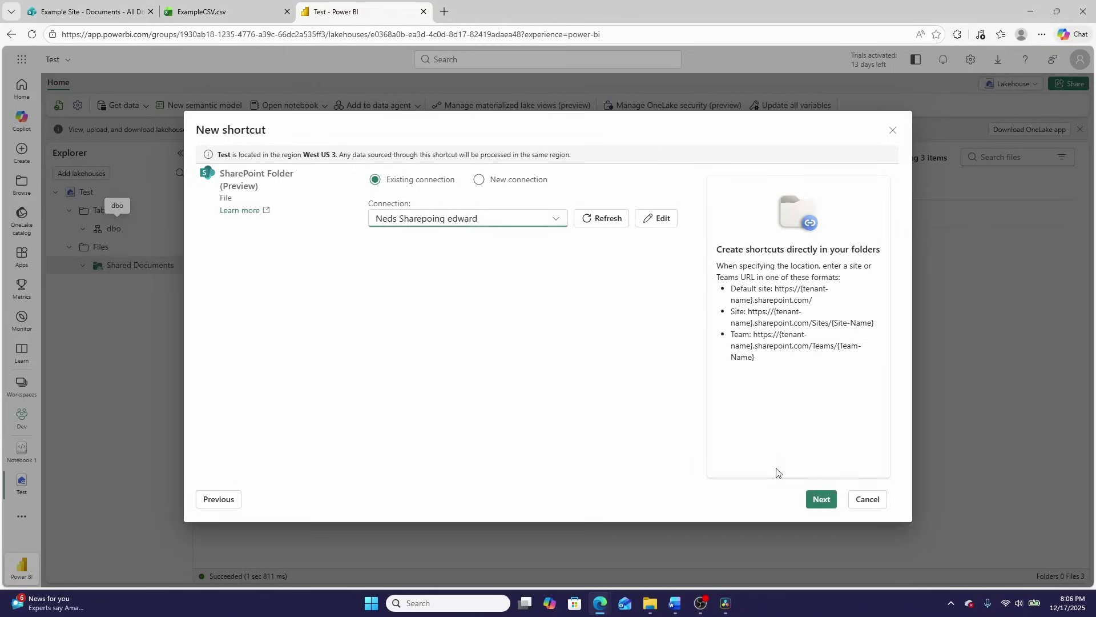
click(828, 500)
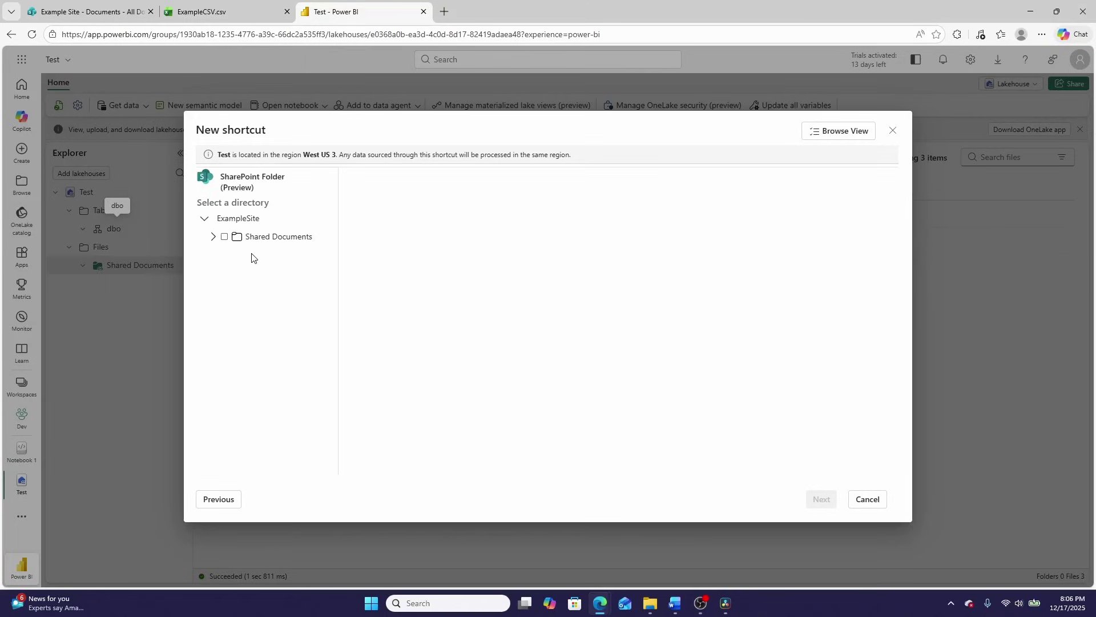
click(225, 236)
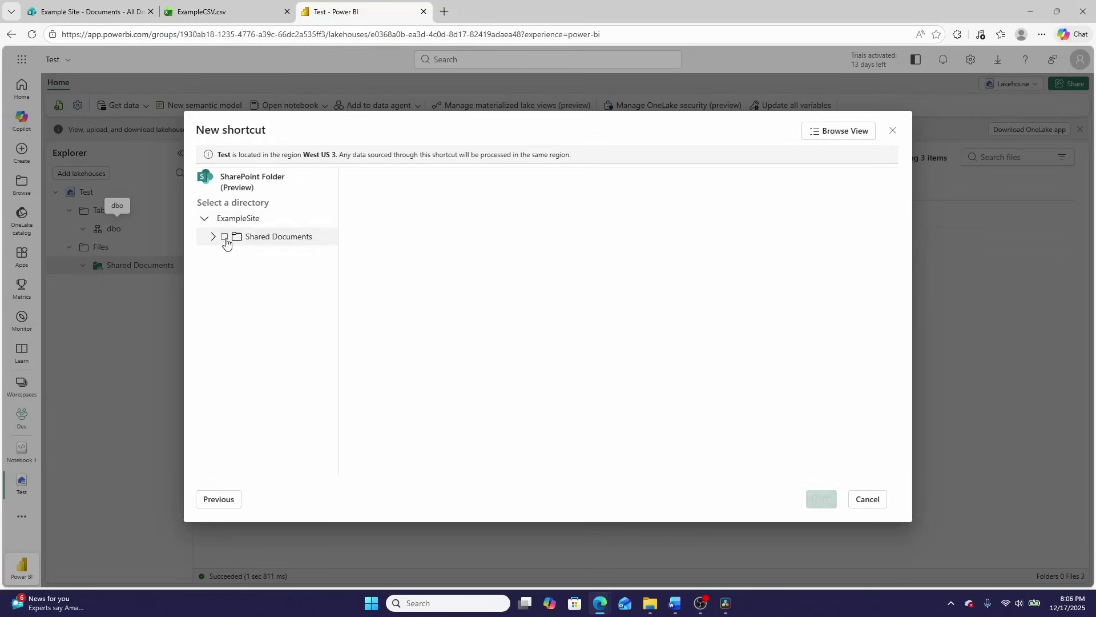
click(820, 500)
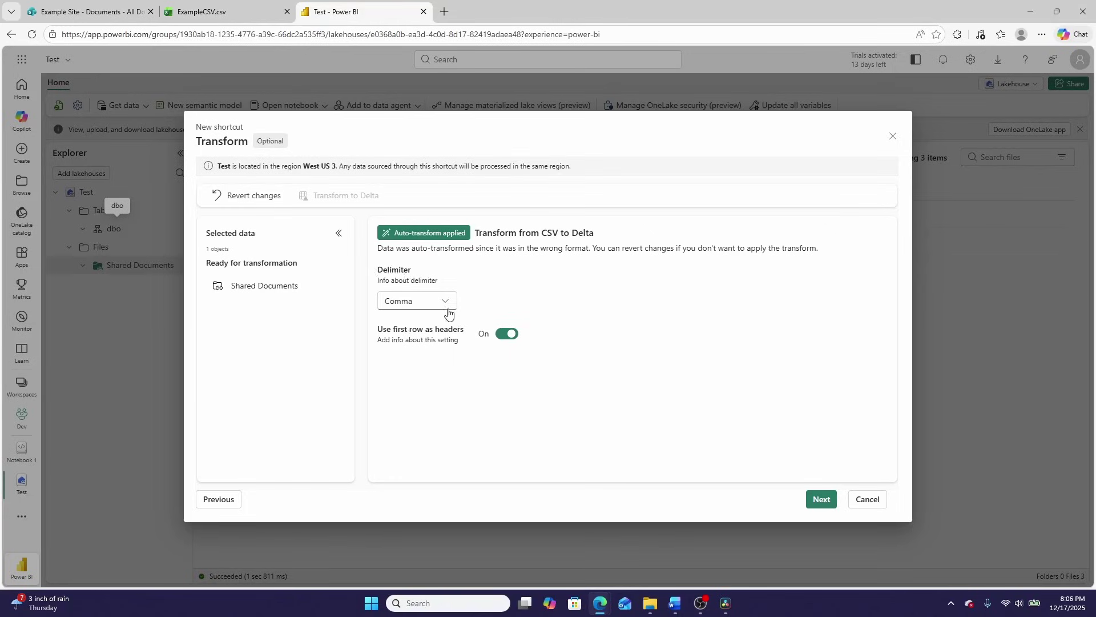
- Examine the user_id, first_name and last_name header row and the records below it in ExampleCSV.csv
click(203, 12)
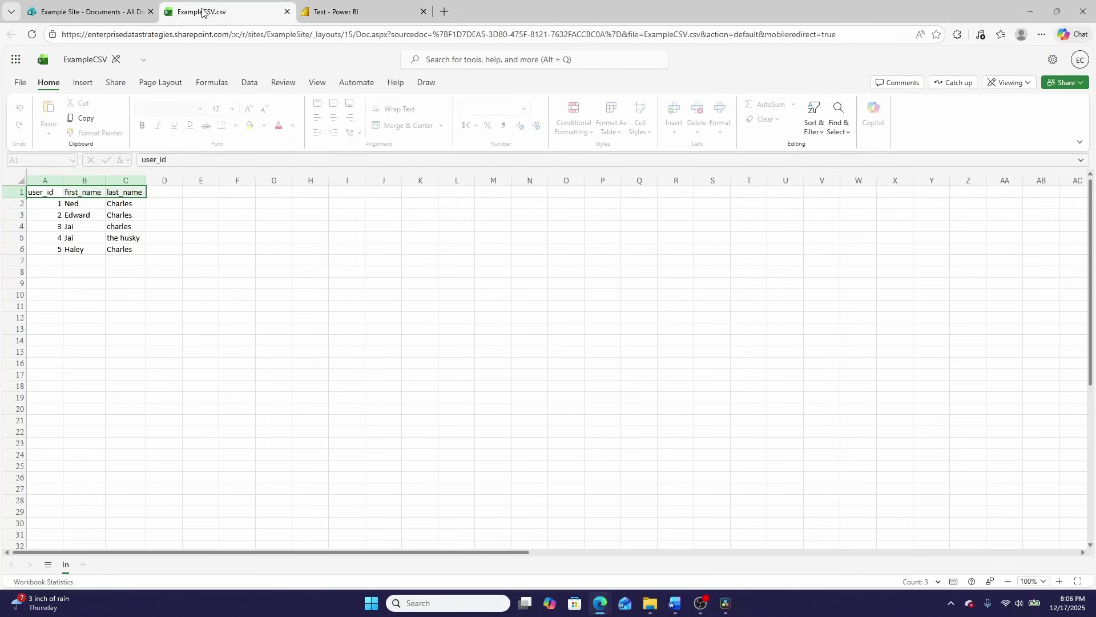
click(201, 276)
click(54, 194)
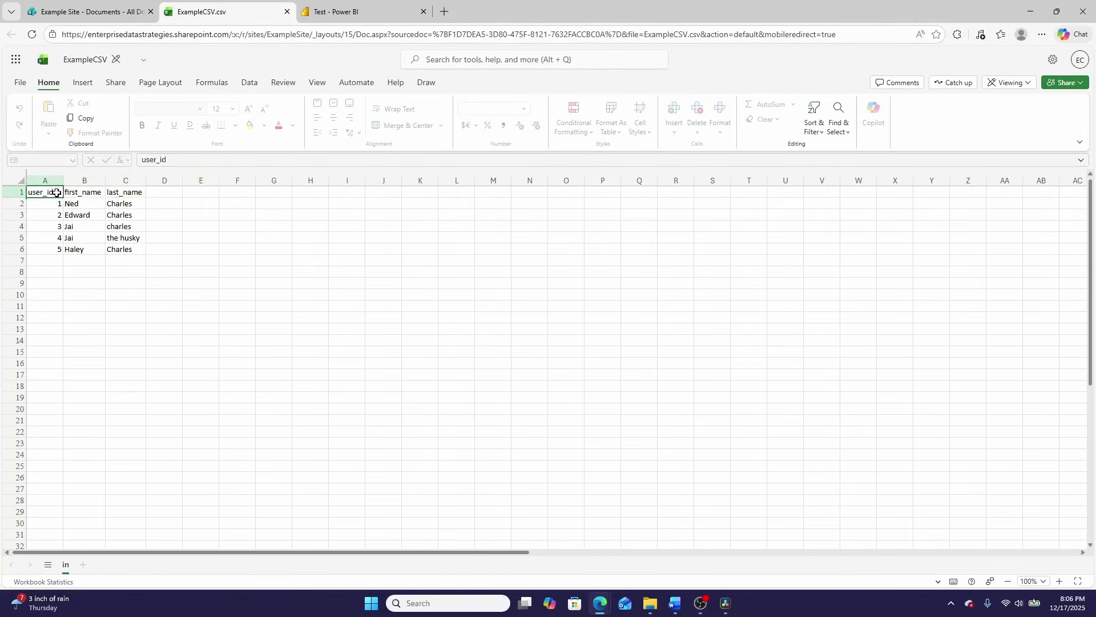
click(92, 192)
click(137, 192)
drag(51, 193, 138, 195)
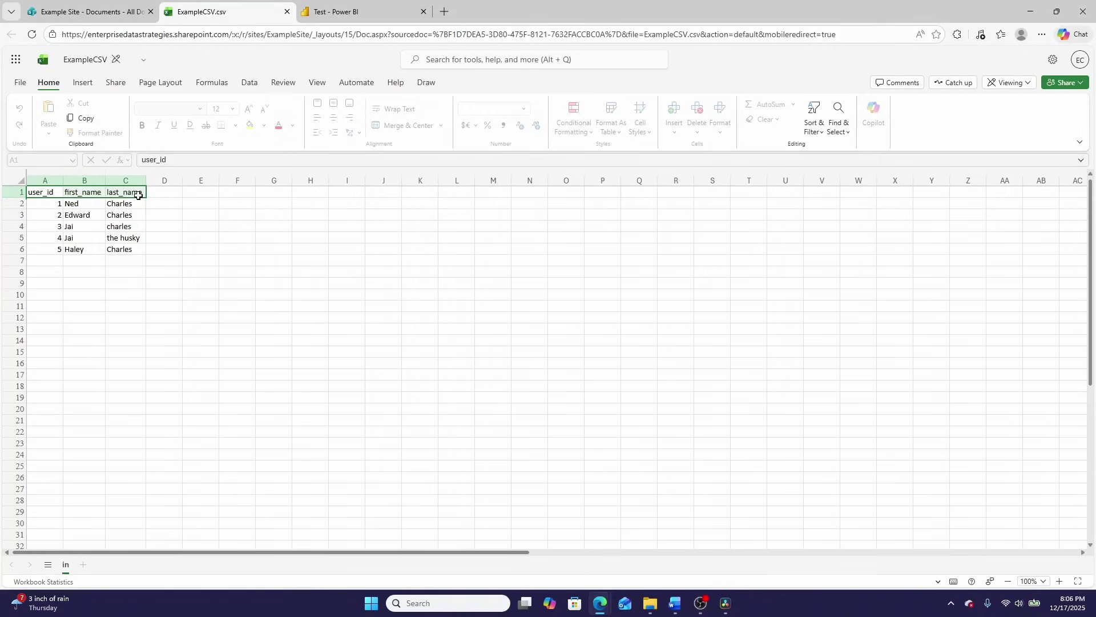
click(166, 248)
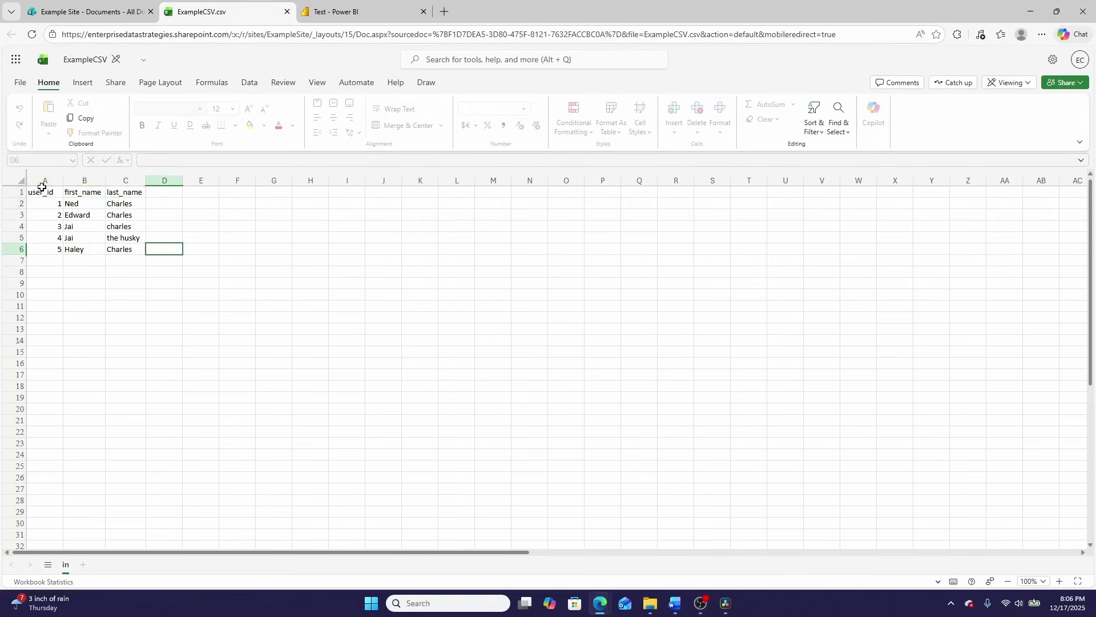
- Check the header row in ExampleCSV.csv, accept the comma-delimited CSV-to-Delta transform with first-row headers, and create the Shared Documents shortcut under dbo
drag(39, 192, 113, 188)
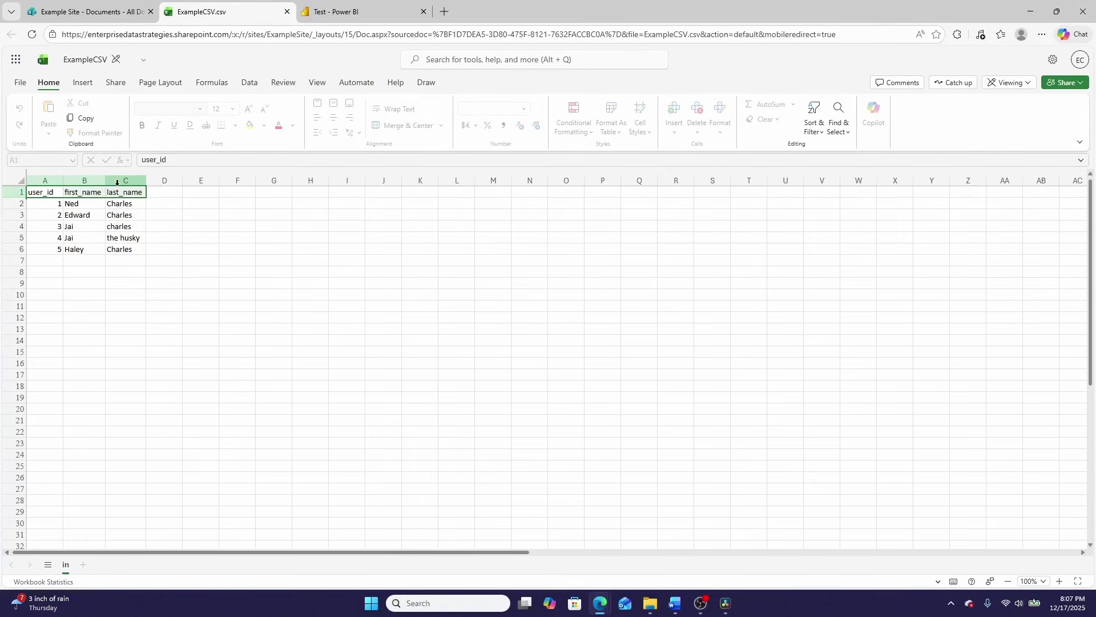
click(374, 8)
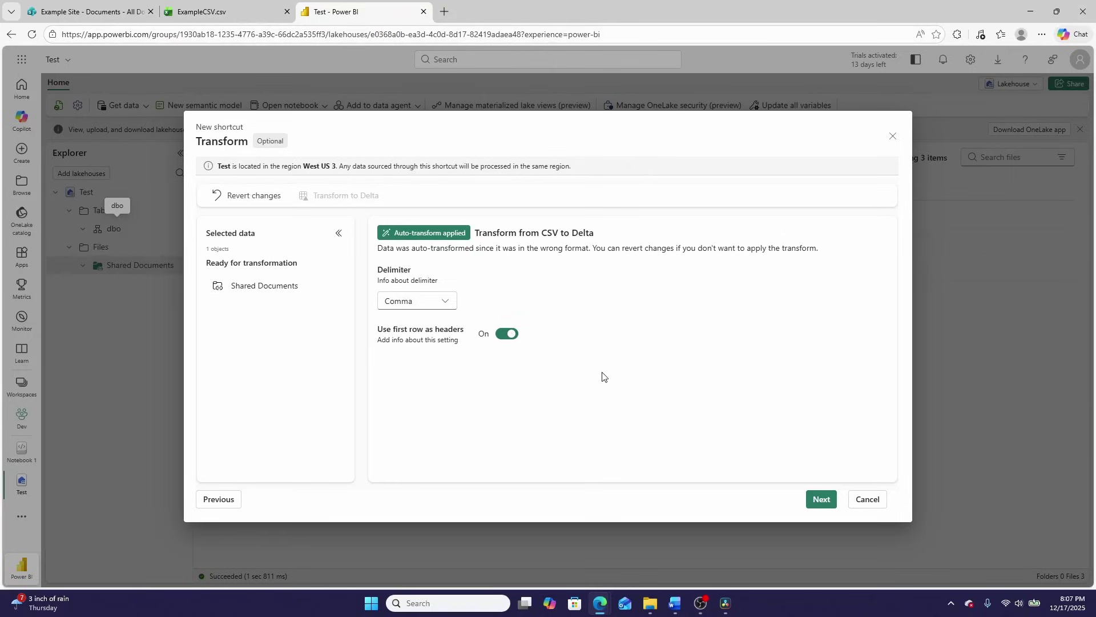
click(822, 500)
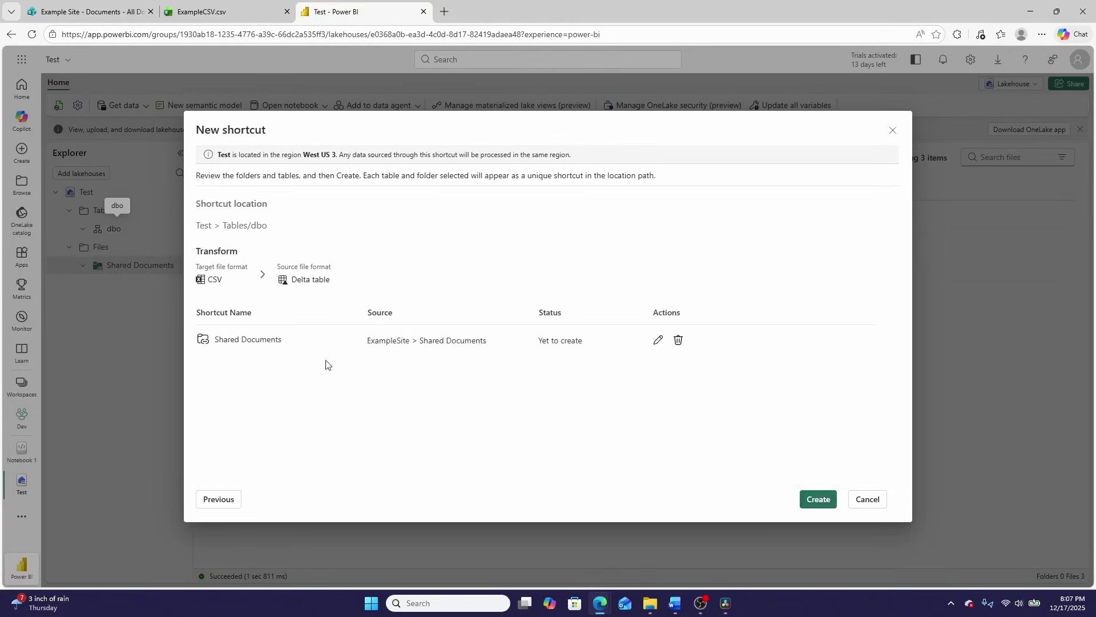
click(821, 500)
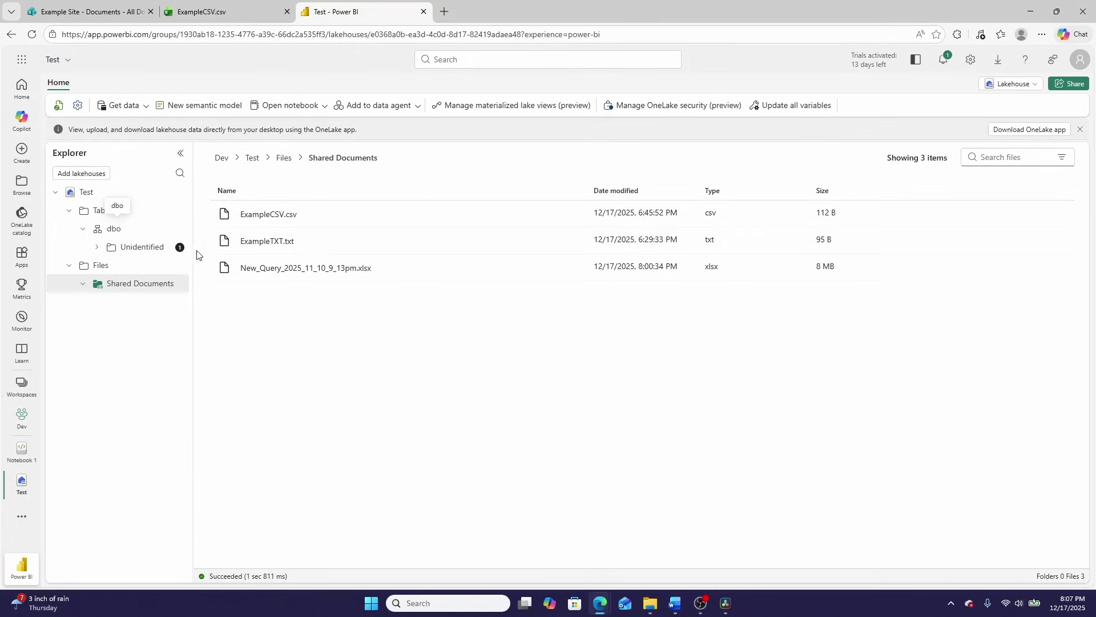
- Expand and refresh the Unidentified folder under dbo, and check the Shared Documents transformation's progress in the notifications
click(98, 247)
click(111, 266)
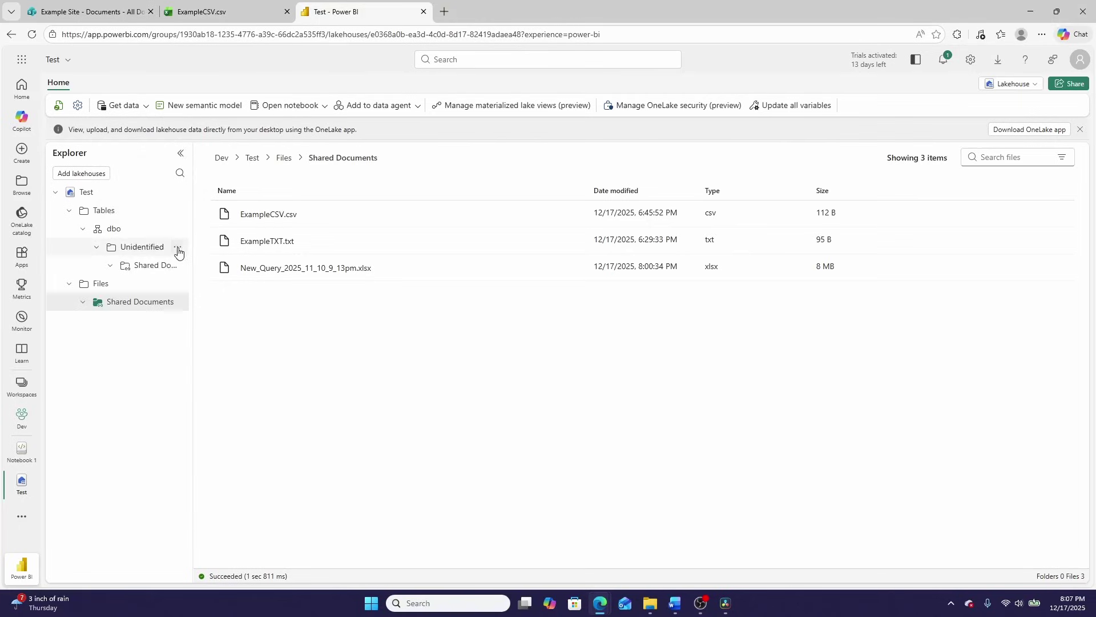
click(177, 248)
click(193, 292)
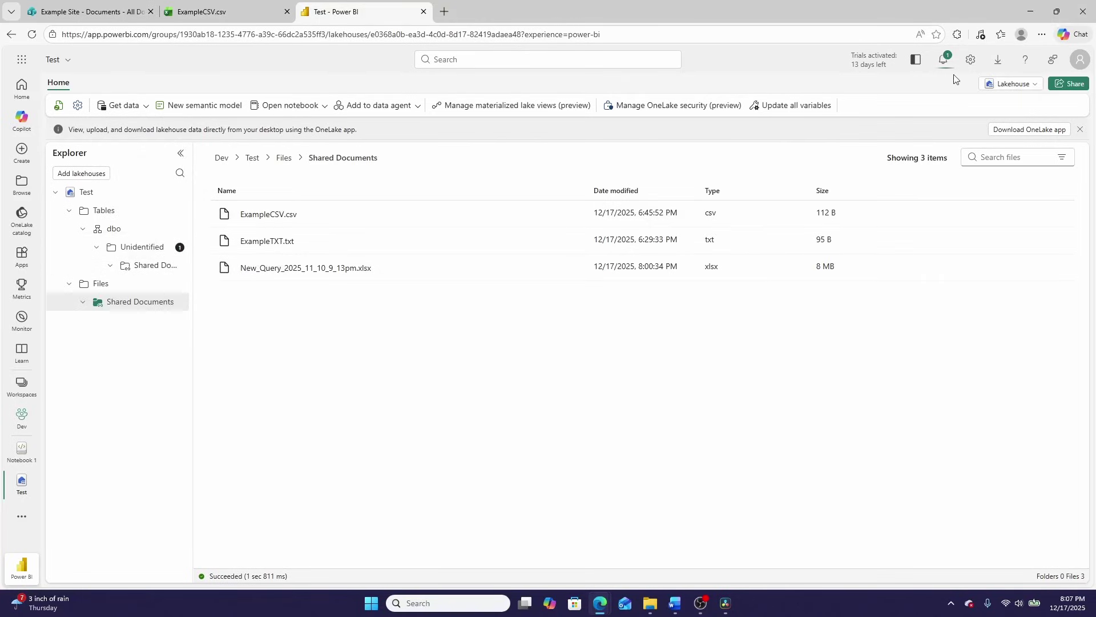
click(944, 61)
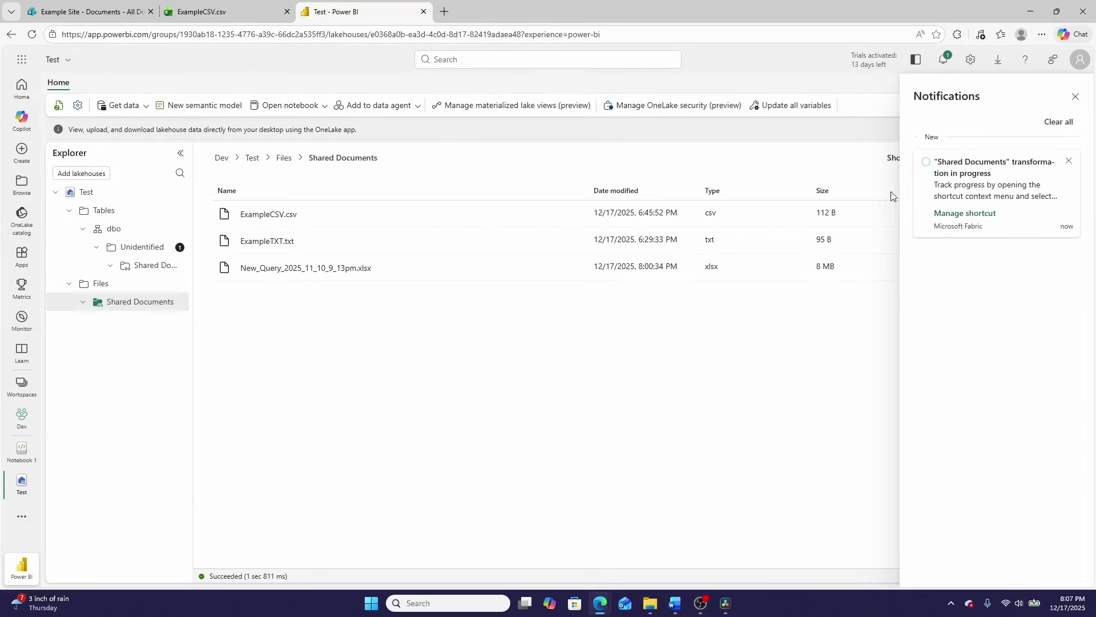
click(1076, 96)
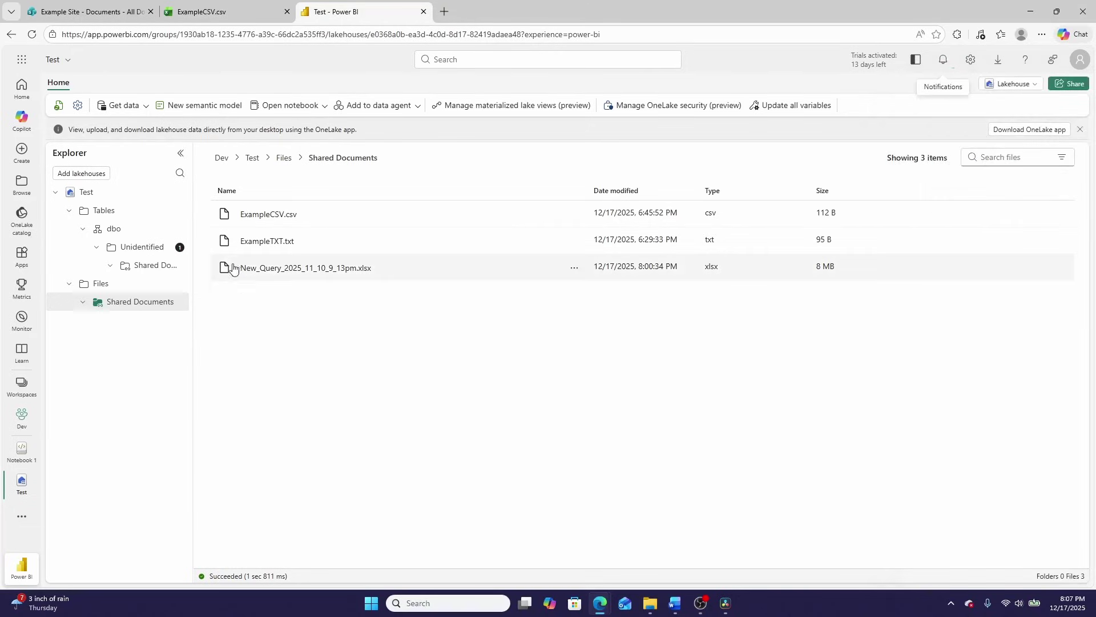
- Widen the explorer, open Shared Documents inside the Unidentified folder and refresh that folder again
drag(194, 273, 251, 273)
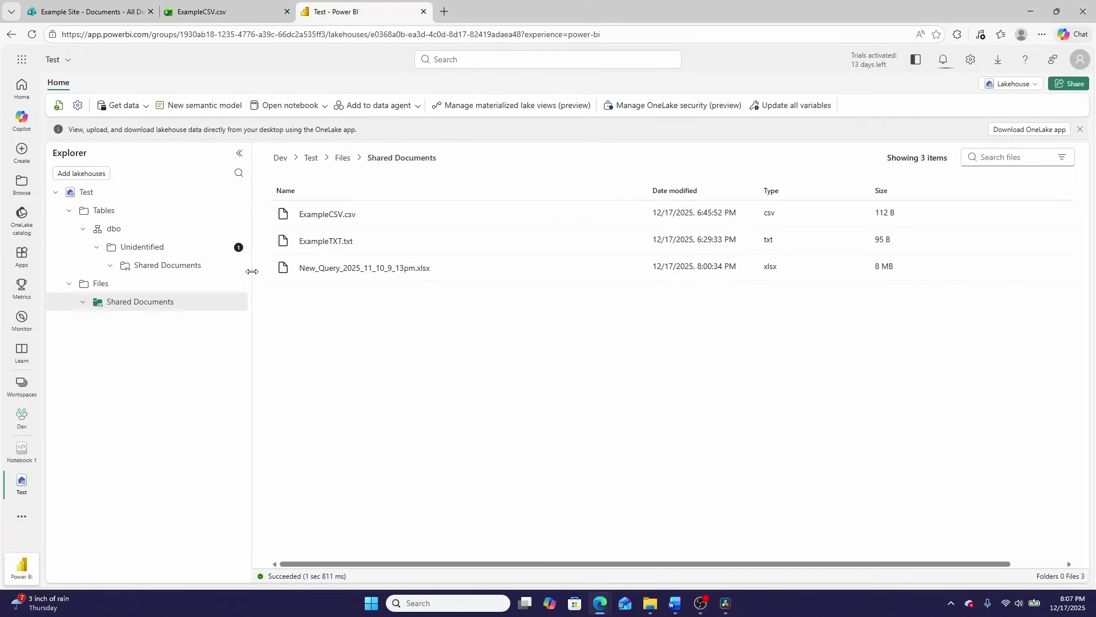
click(226, 272)
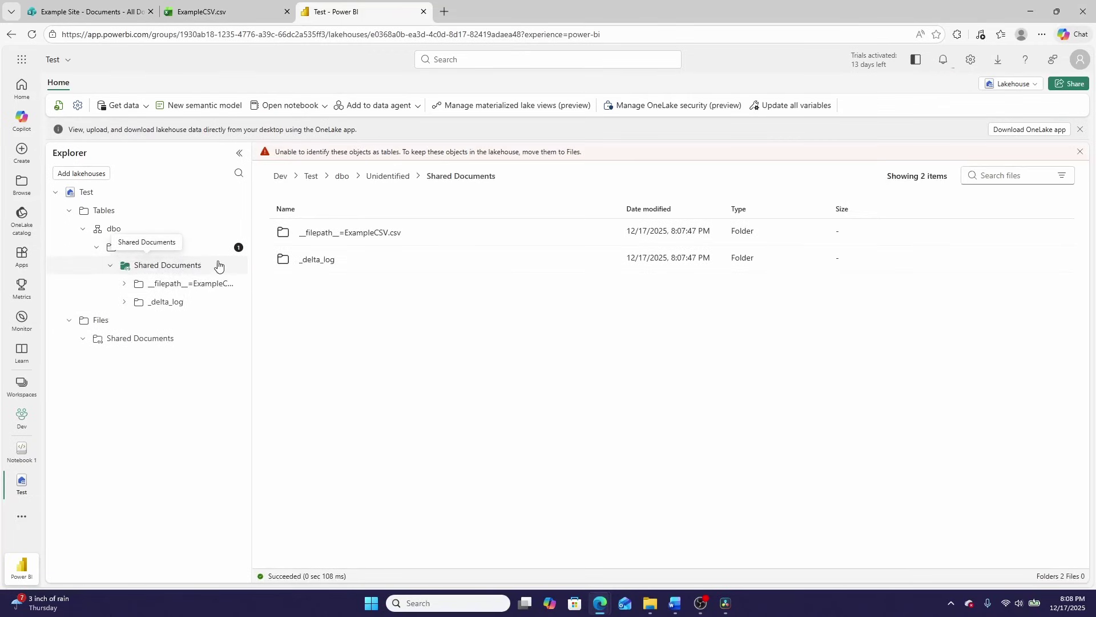
click(239, 247)
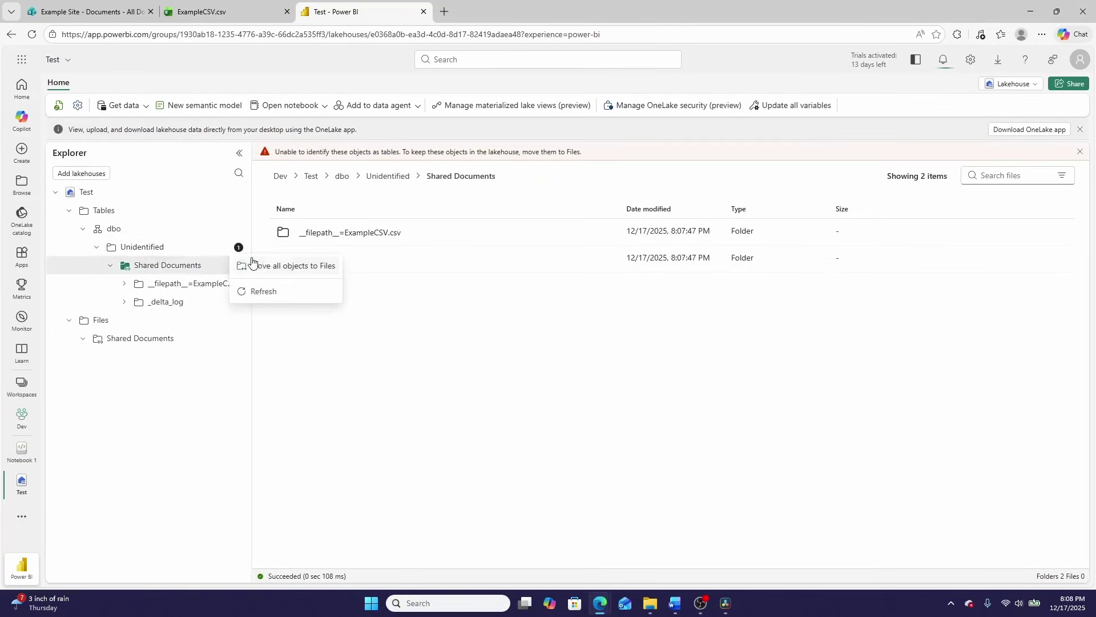
click(253, 297)
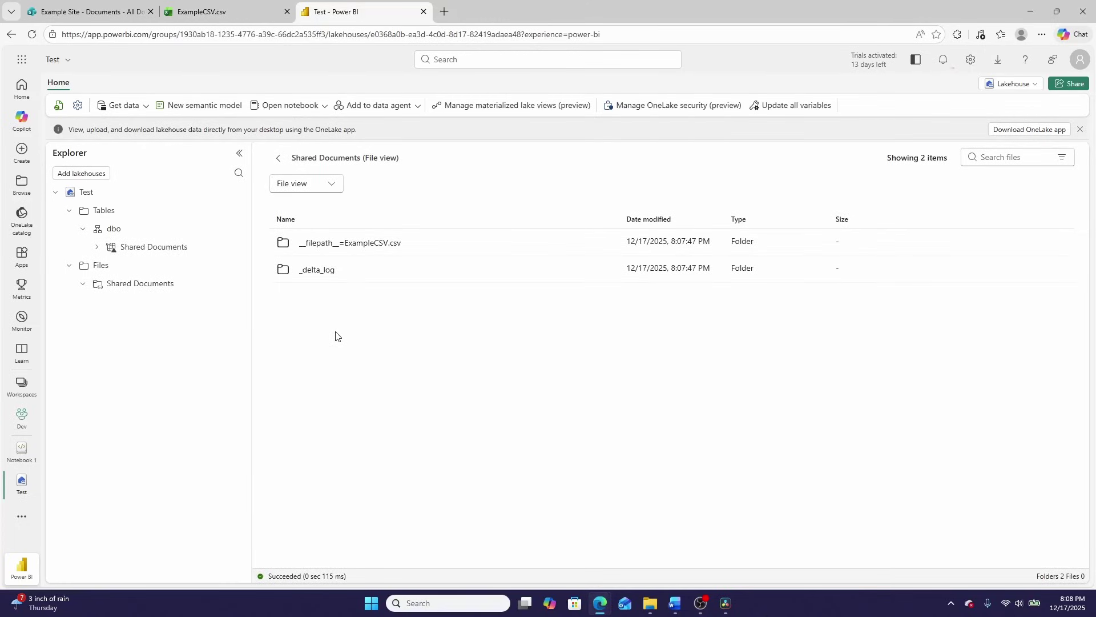
- Open the Shared Documents table under dbo and compare its data with the source records in ExampleCSV.csv
click(160, 251)
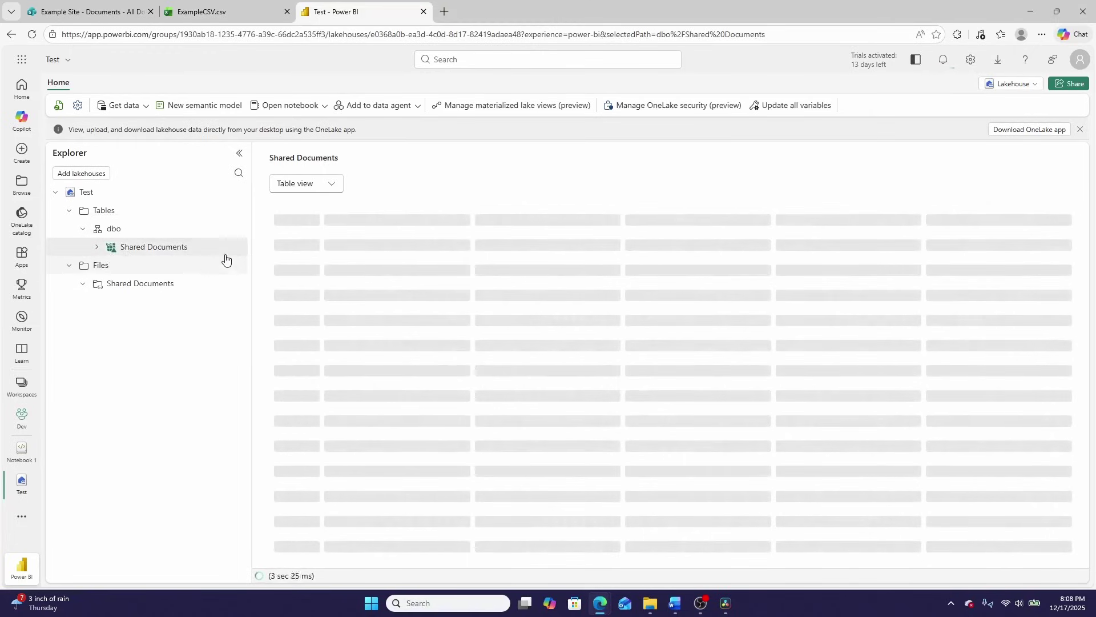
click(228, 11)
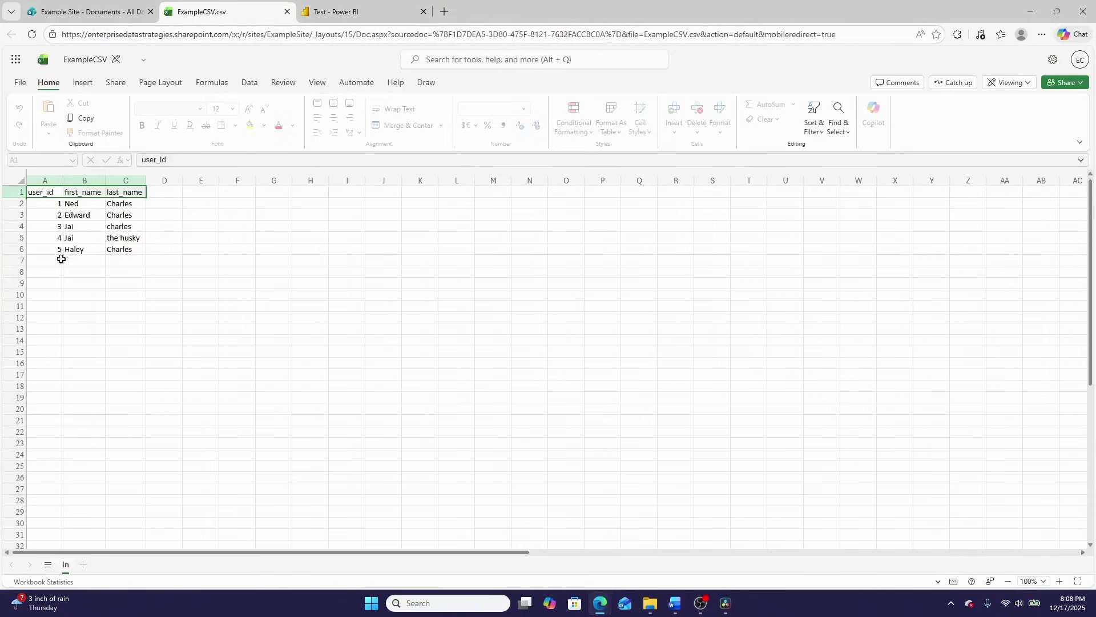
click(348, 14)
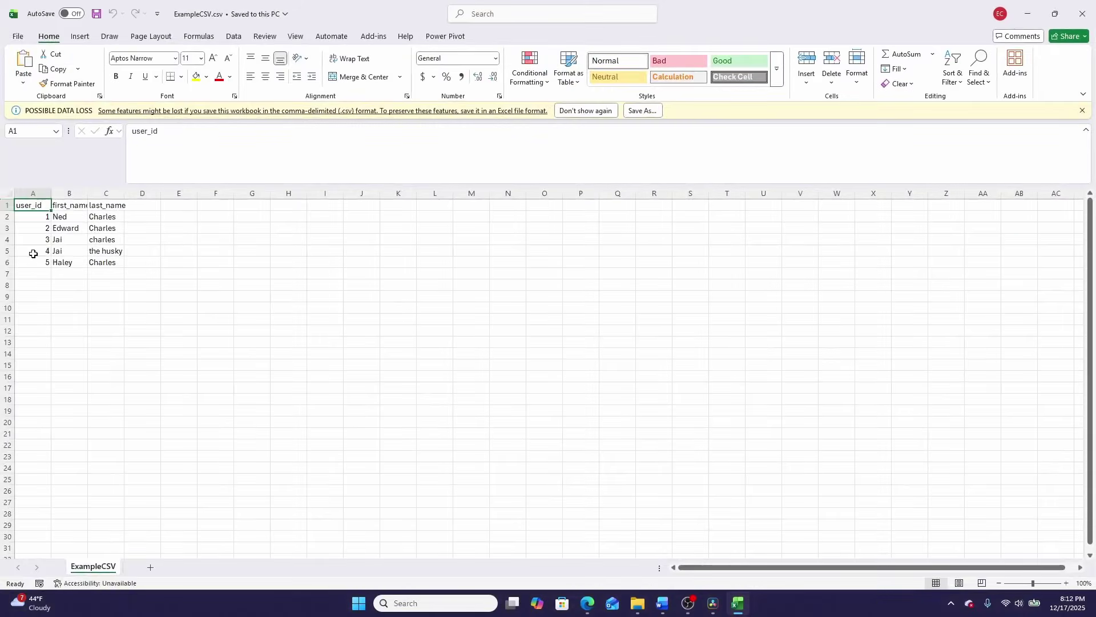
- In the desktop Excel copy of ExampleCSV.csv, clear all first_name and last_name values in B2:C6
click(81, 297)
drag(119, 262, 72, 218)
key(BackSpace)
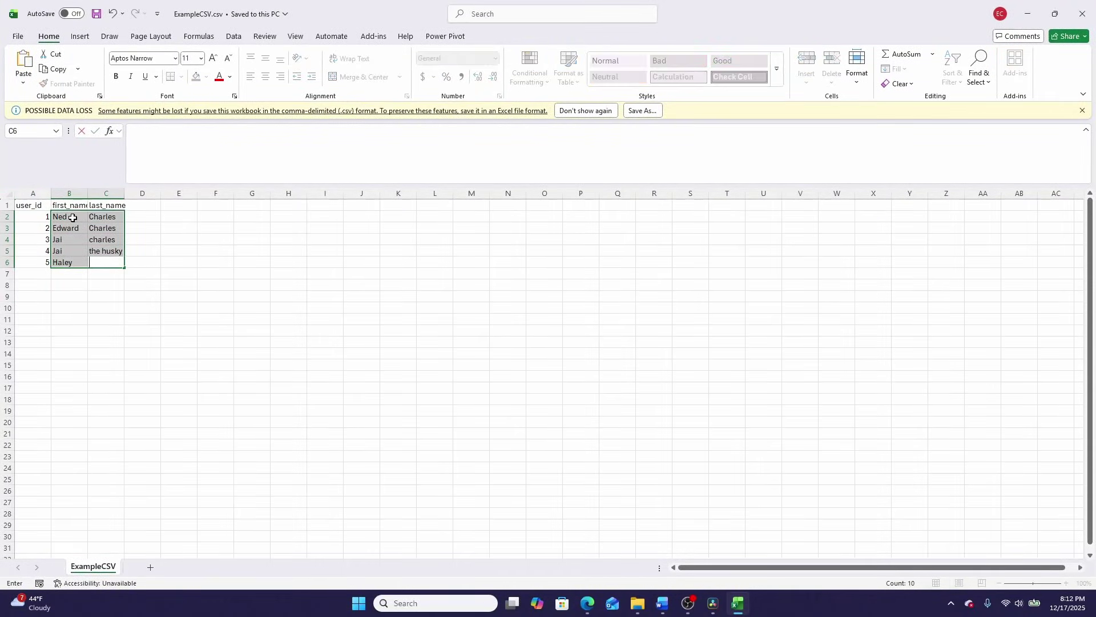
click(196, 388)
drag(72, 218, 110, 261)
key(Delete)
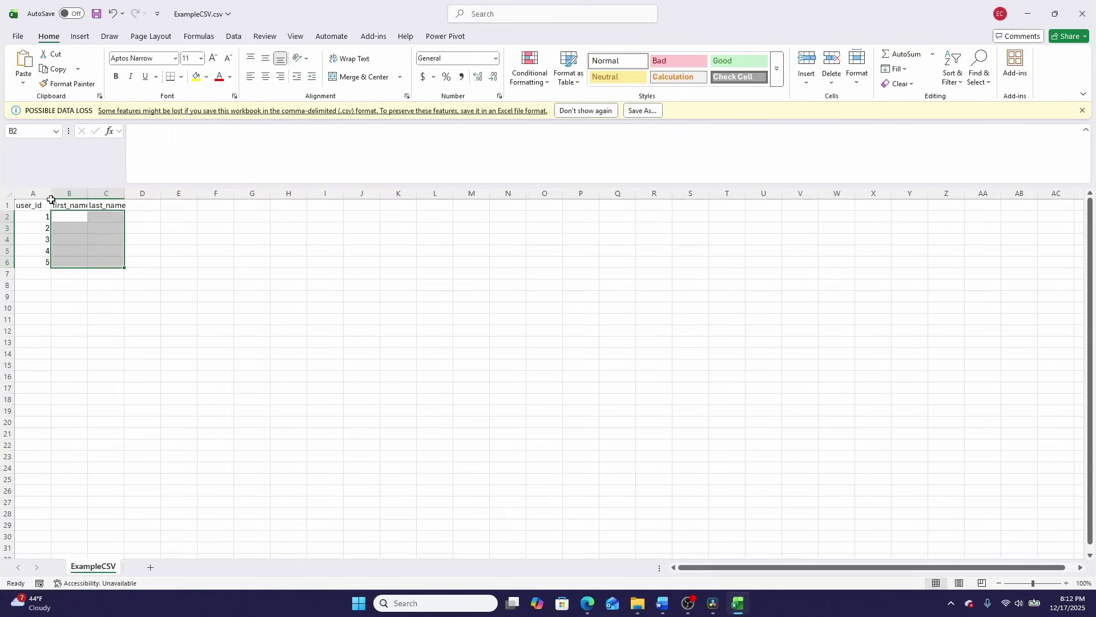
- Enter video as the first_name and demo as the last_name for user_id 1
click(71, 218)
text(video)
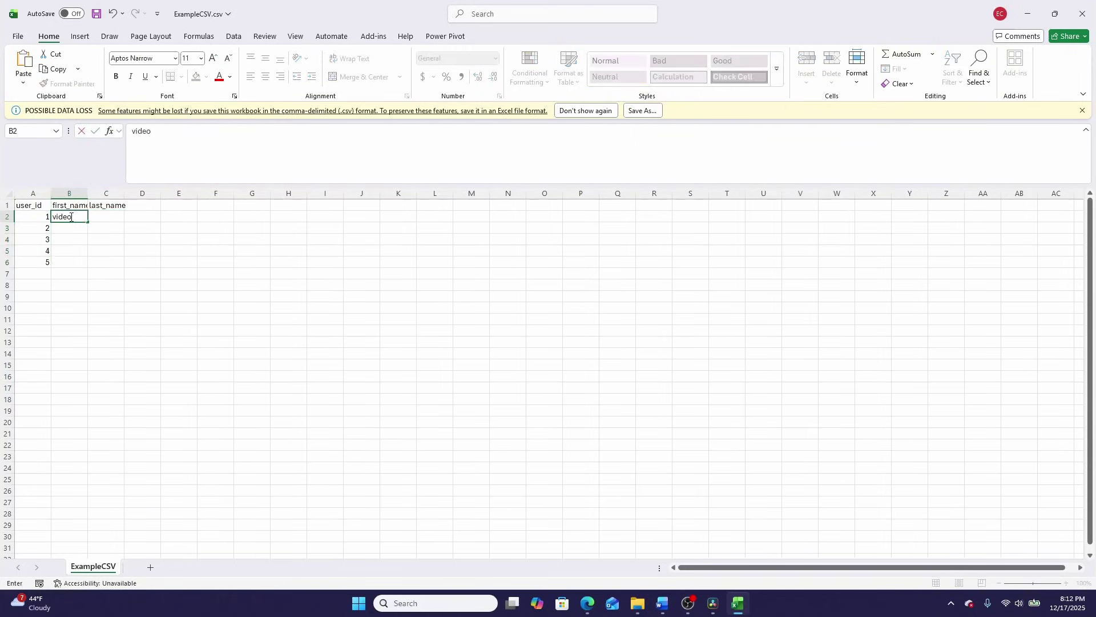
key(Tab)
text(D)
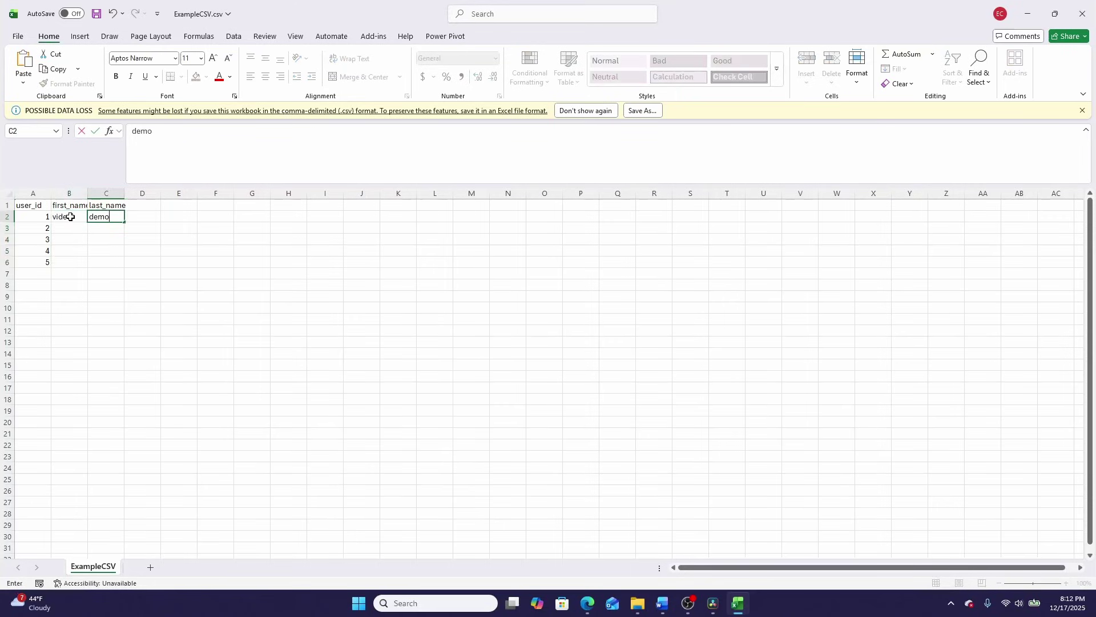
- Delete rows 3 to 6, which hold user_id 2 through 5
drag(7, 228, 9, 263)
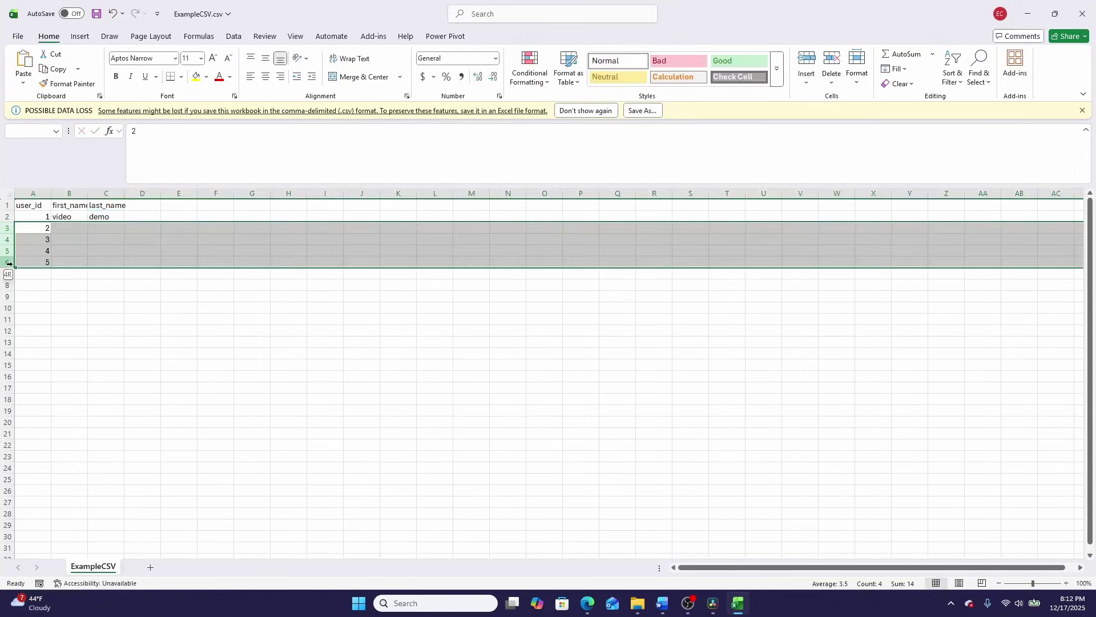
right_click(9, 263)
click(67, 388)
click(210, 405)
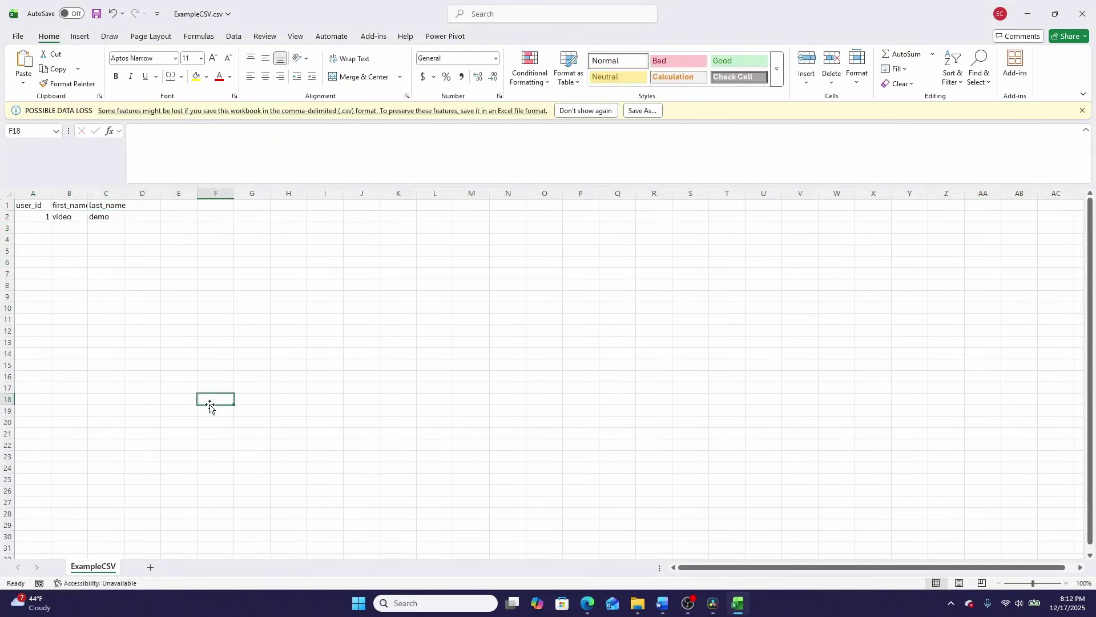
- Save the edited sheet as a comma-delimited CSV named ExampleCSV2 in the Downloads folder
click(19, 38)
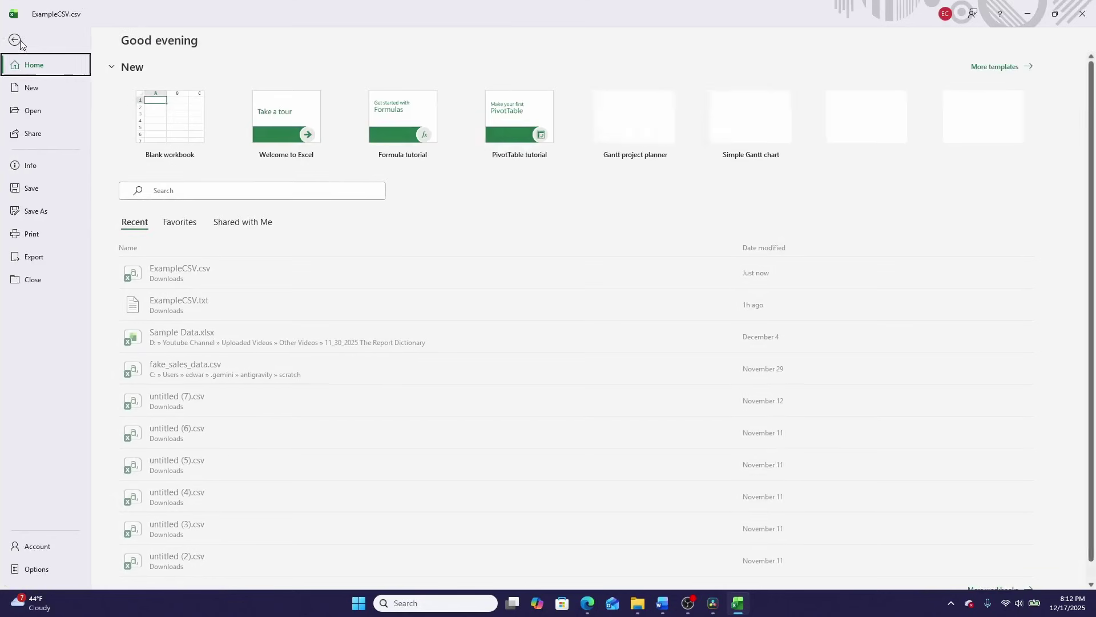
click(35, 211)
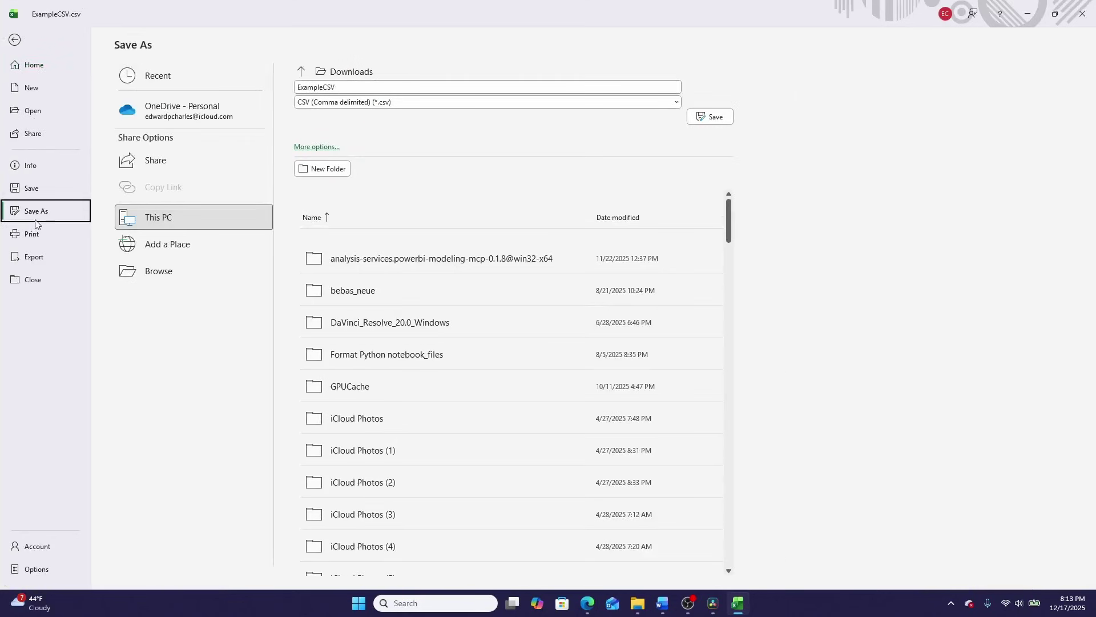
click(349, 86)
text(2)
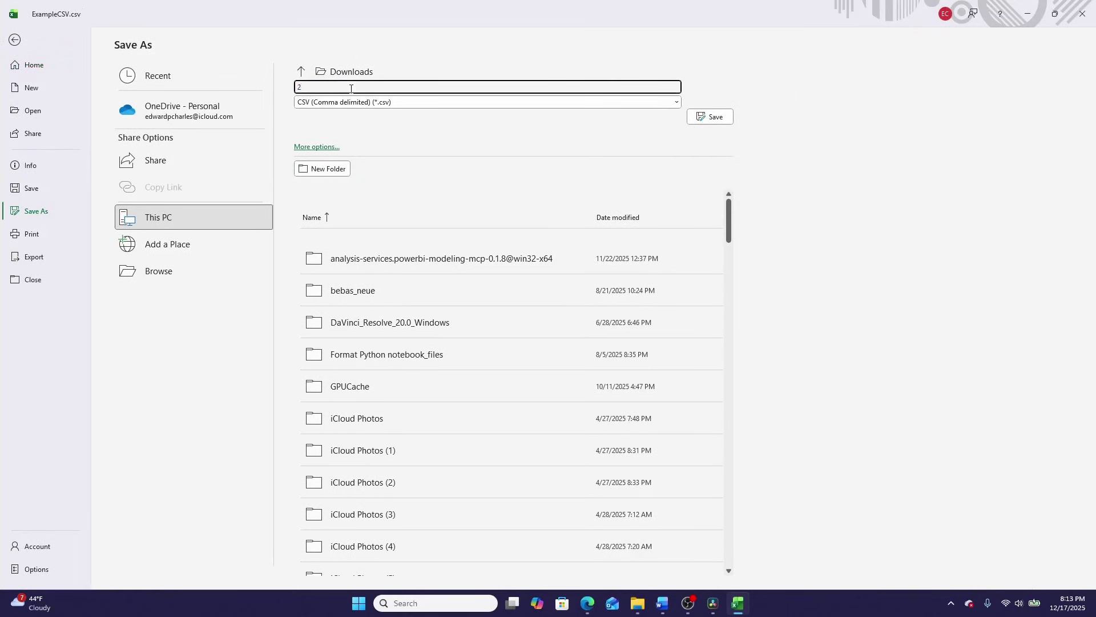
key(ctrl+z)
click(351, 88)
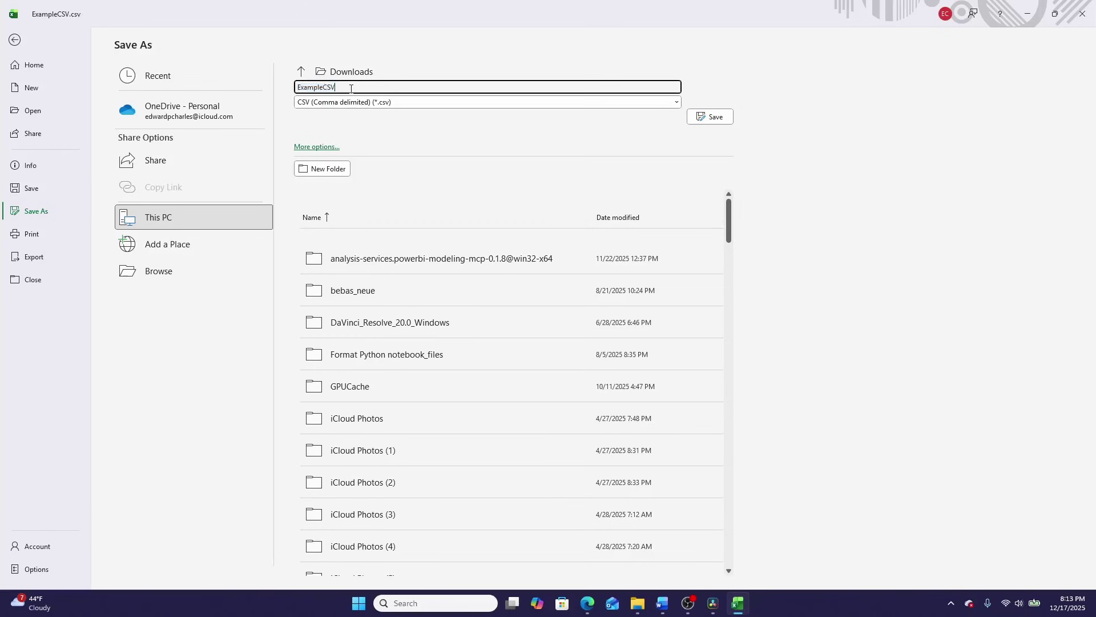
click(710, 116)
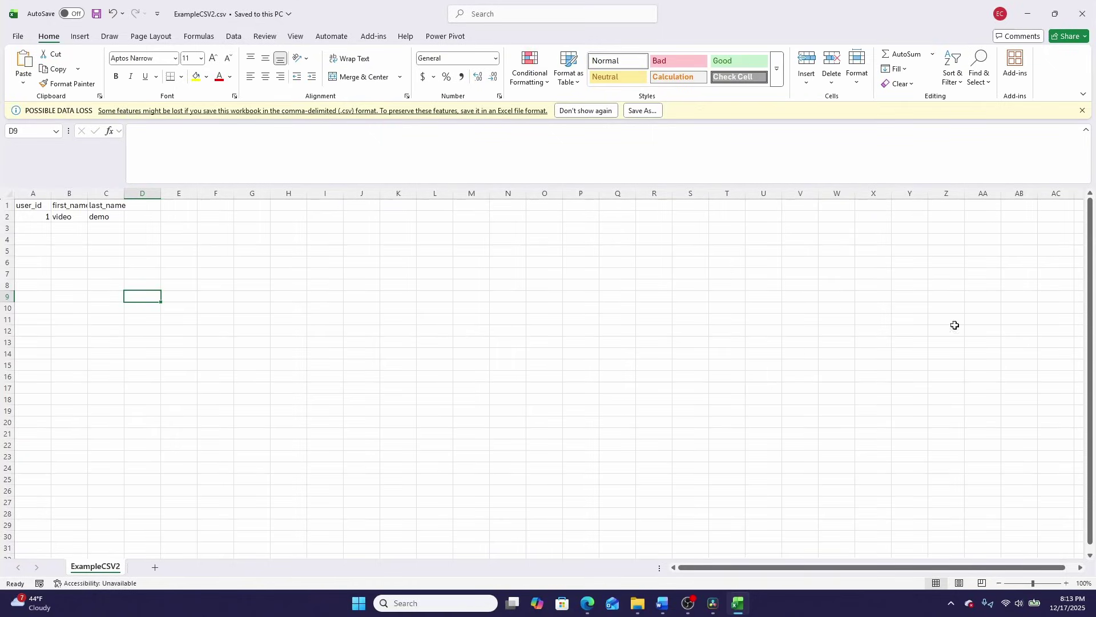
- Minimize Excel, upload ExampleCSV2.csv to Example Site's Documents library in SharePoint and reload the library page
click(1027, 14)
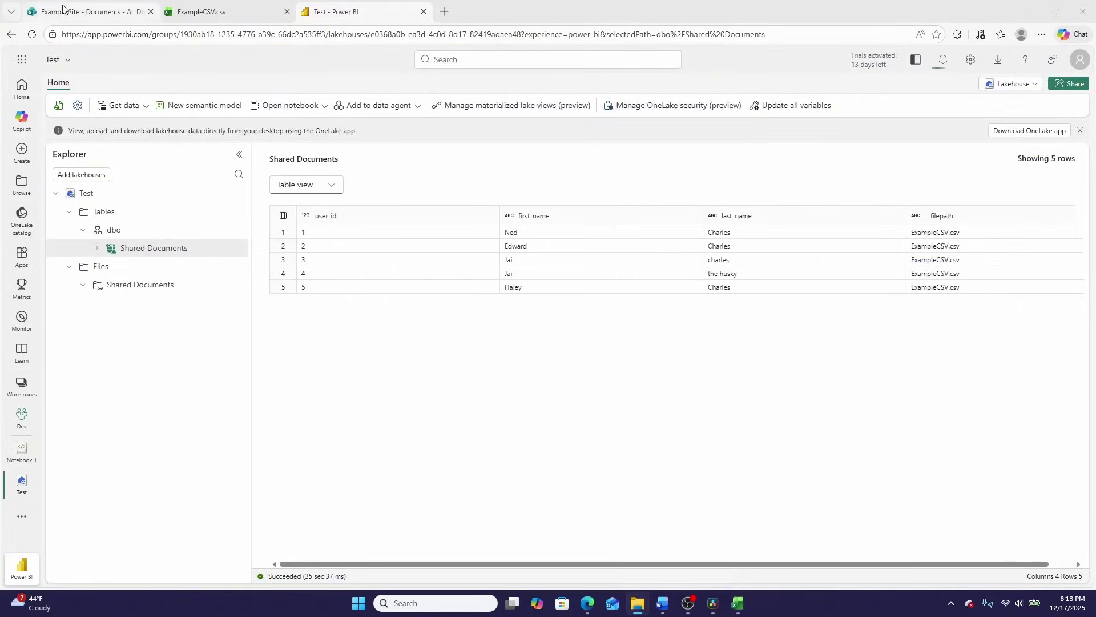
click(63, 9)
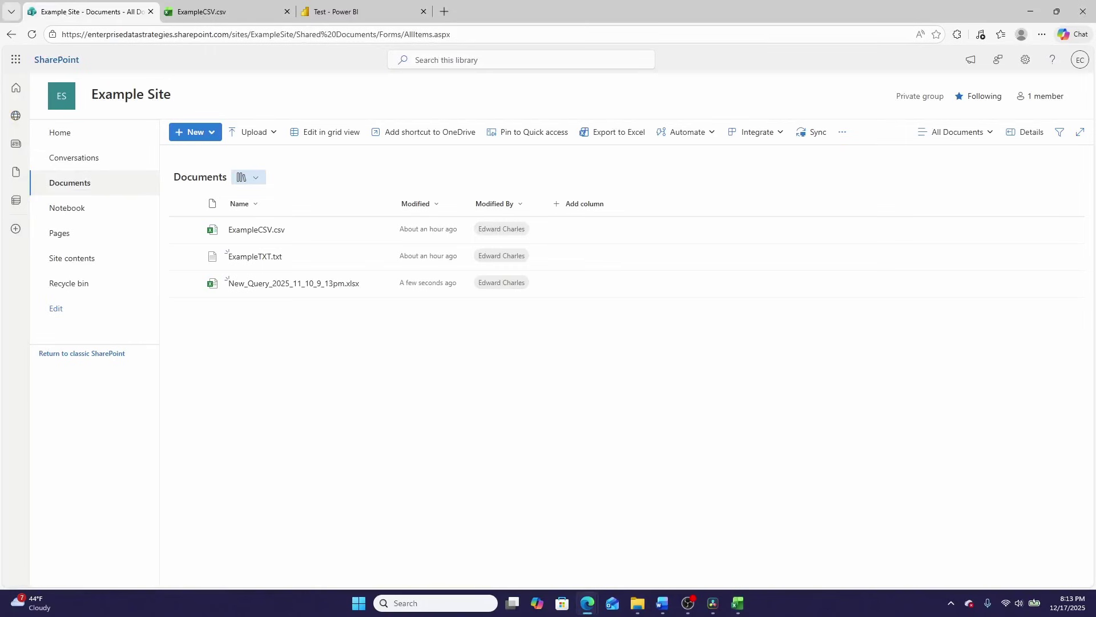
drag(372, 399, 343, 357)
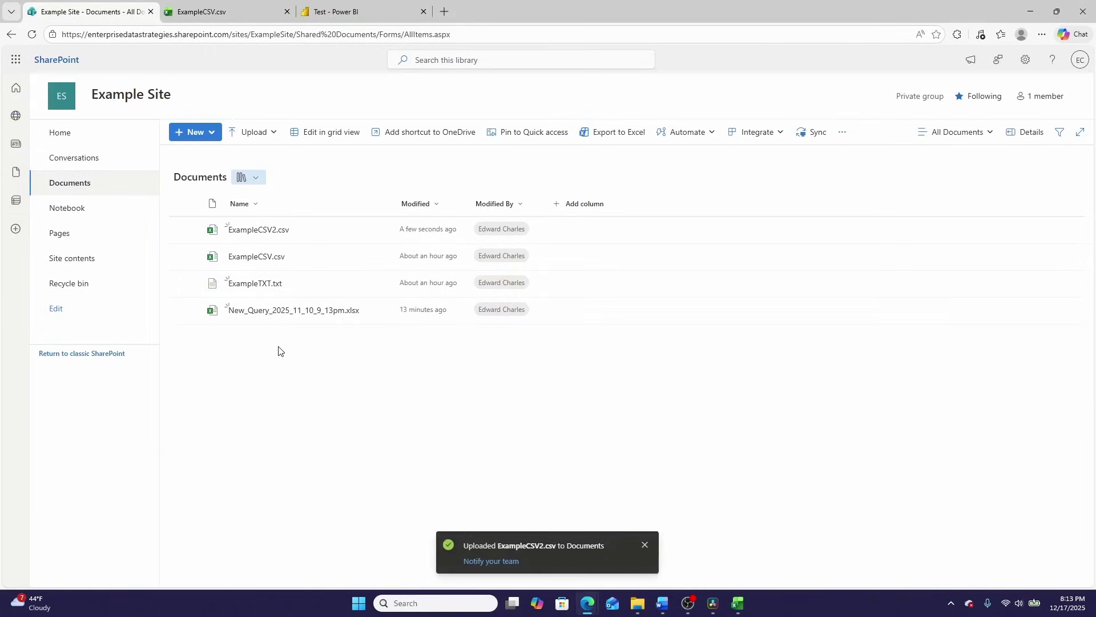
click(32, 34)
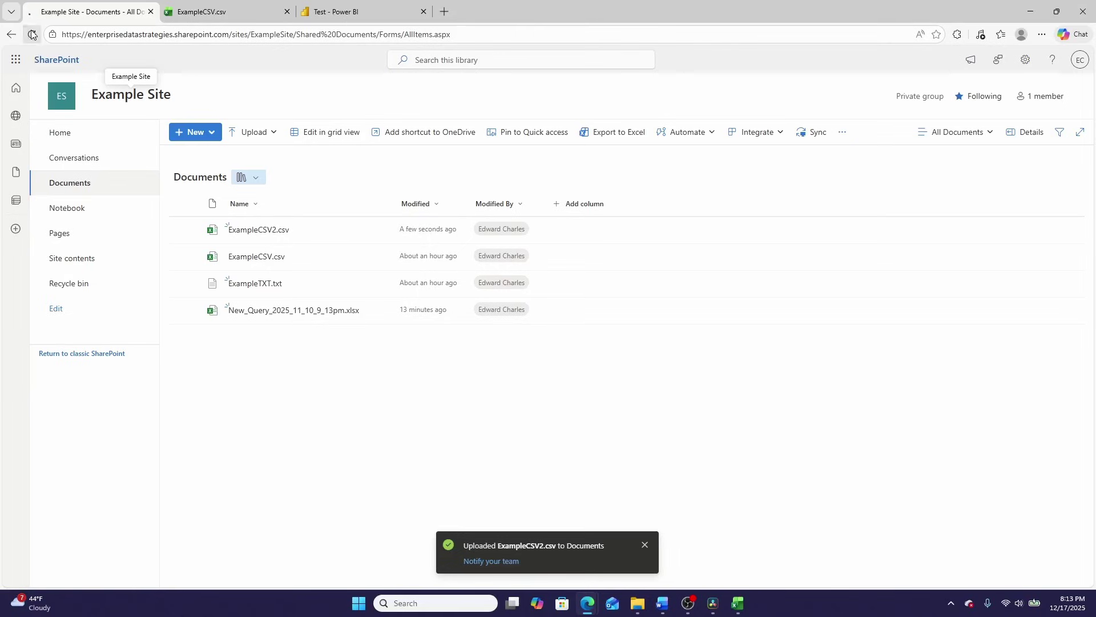
- Return to the Test lakehouse, refresh the dbo Shared Documents table and inspect the row sourced from ExampleCSV2.csv
click(331, 13)
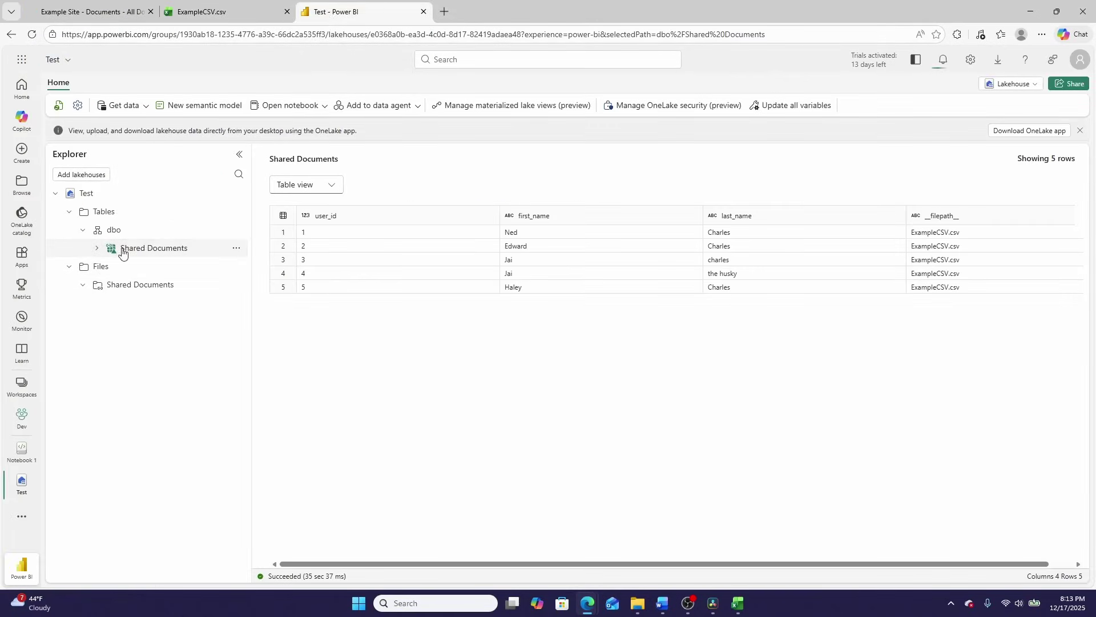
click(236, 249)
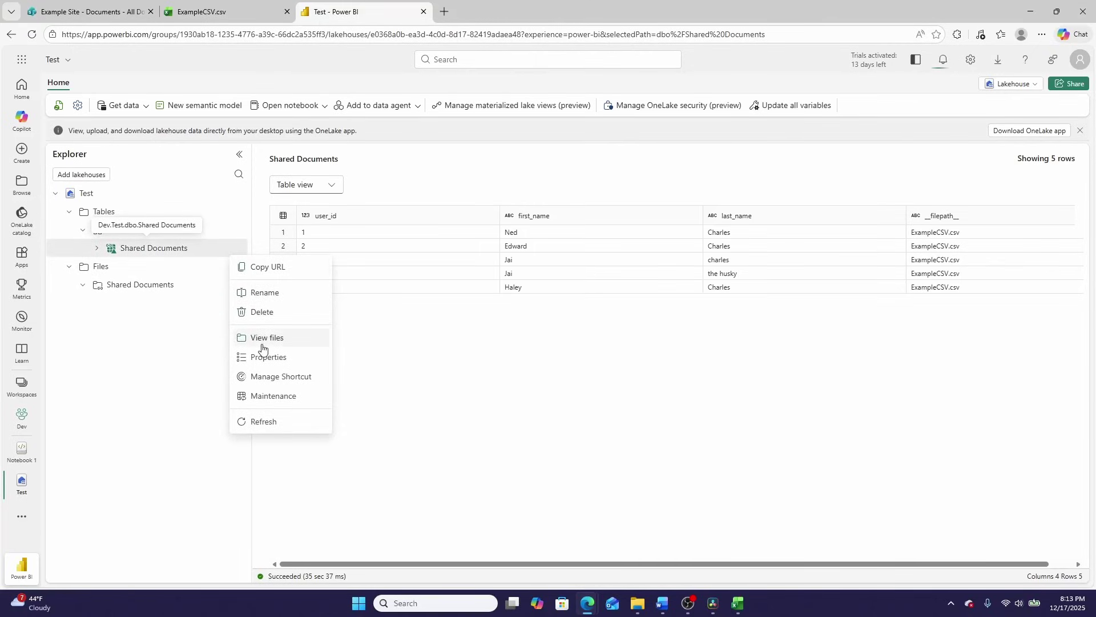
click(261, 427)
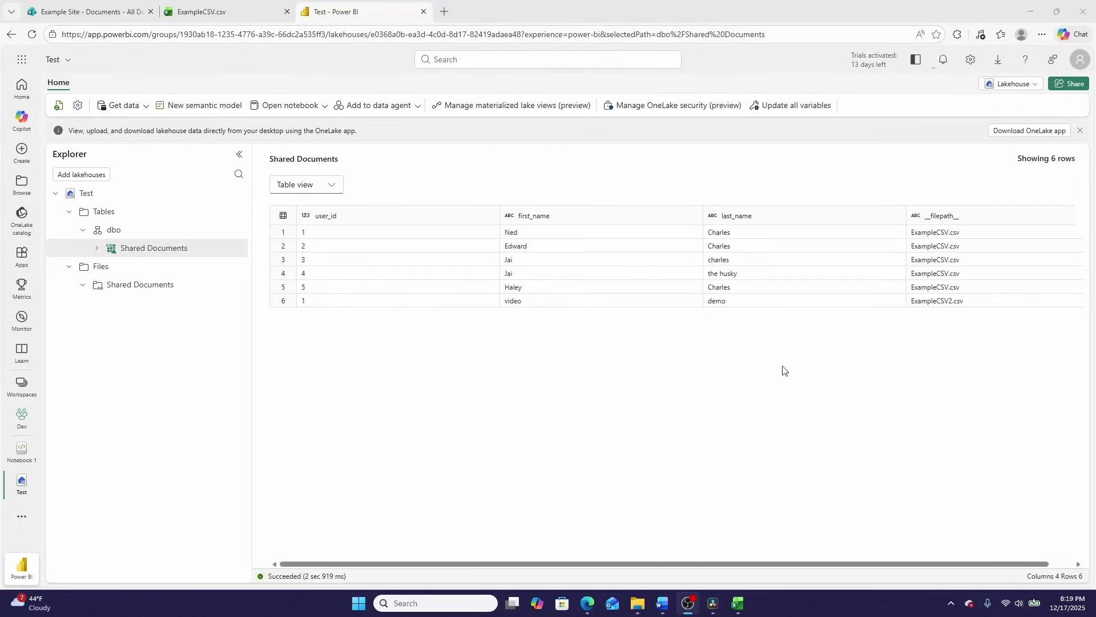
click(954, 302)
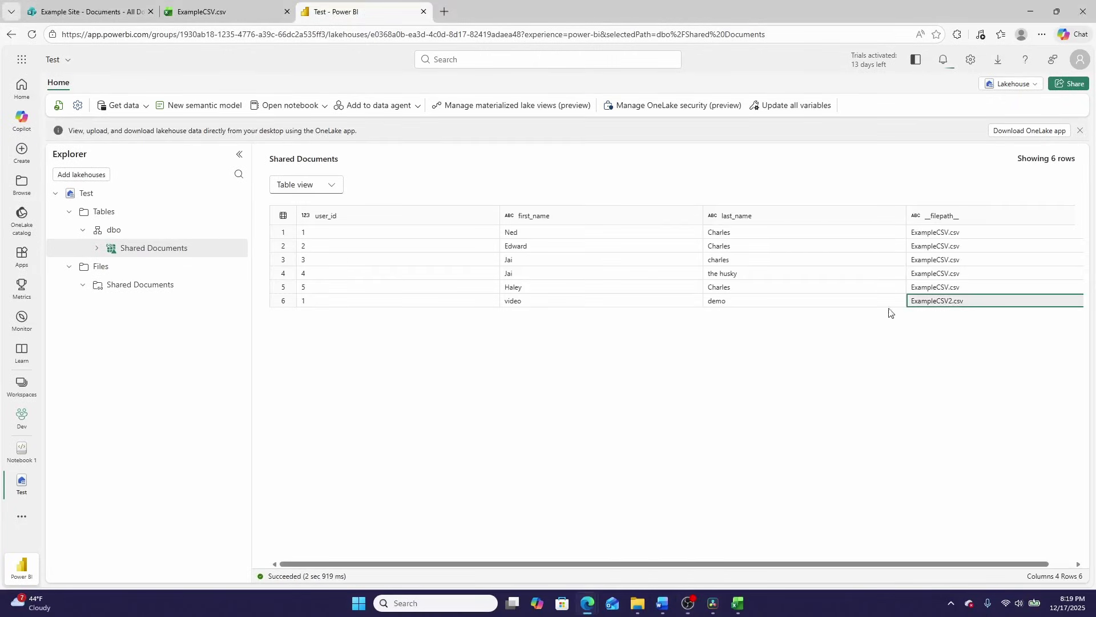
click(283, 302)
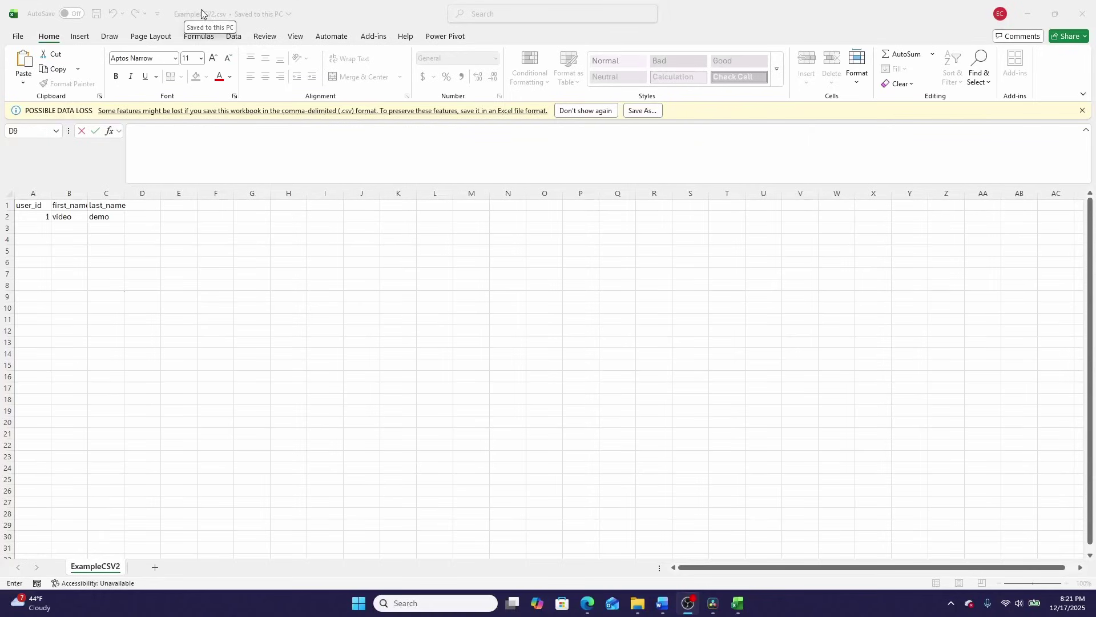
- Change the first_name value in cell B2 of the ExampleCSV2 sheet to videos
click(69, 217)
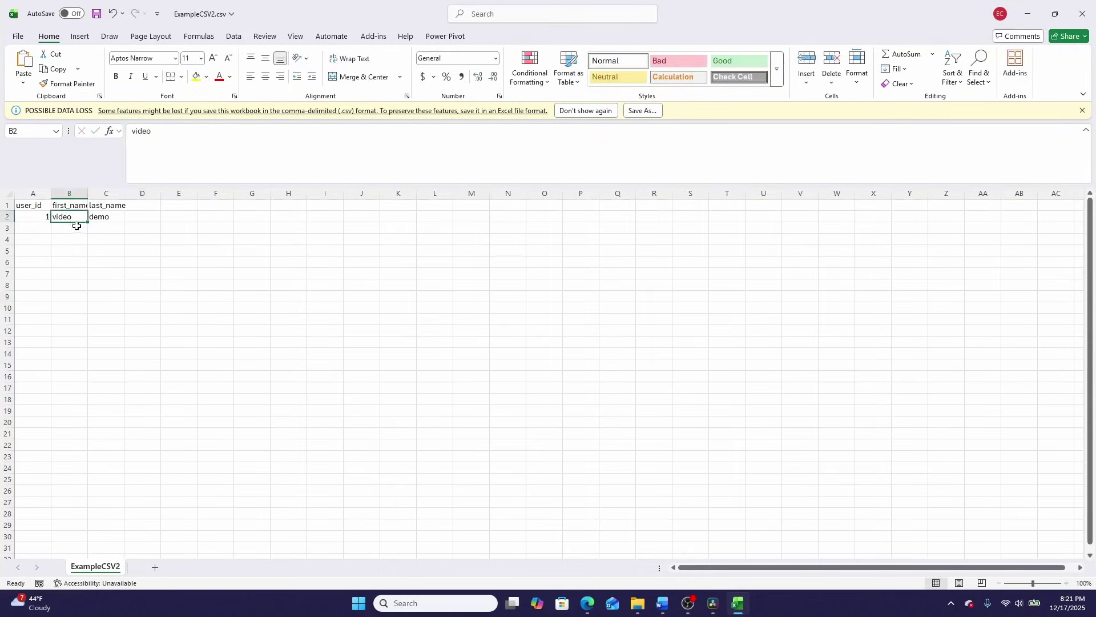
click(186, 132)
text(s)
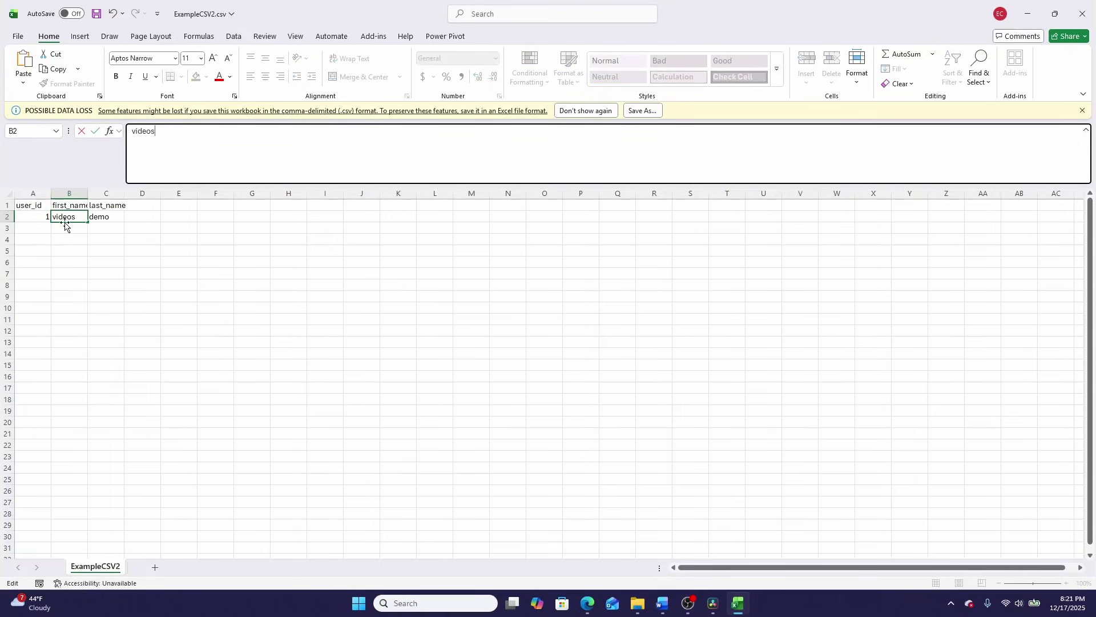
key(Return)
- Add a record in row 3 with user_id 2, a sample first name and last_name Demo, and save and close the CSV
click(47, 228)
text(1)
key(Return)
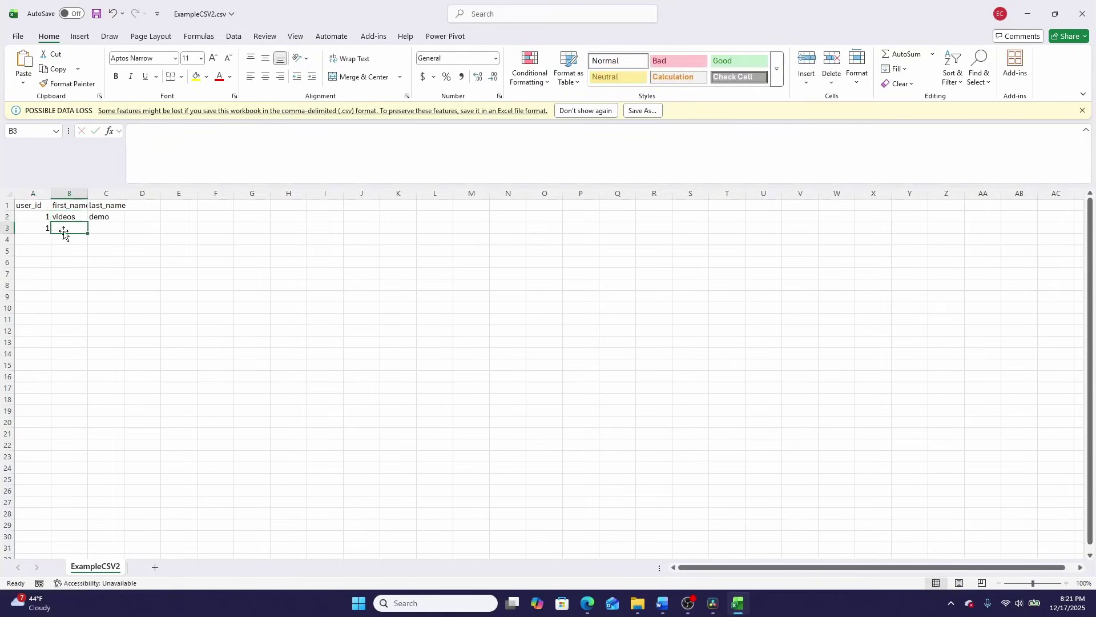
click(47, 230)
text(2)
click(65, 228)
text(New)
key(Tab)
text(Demo)
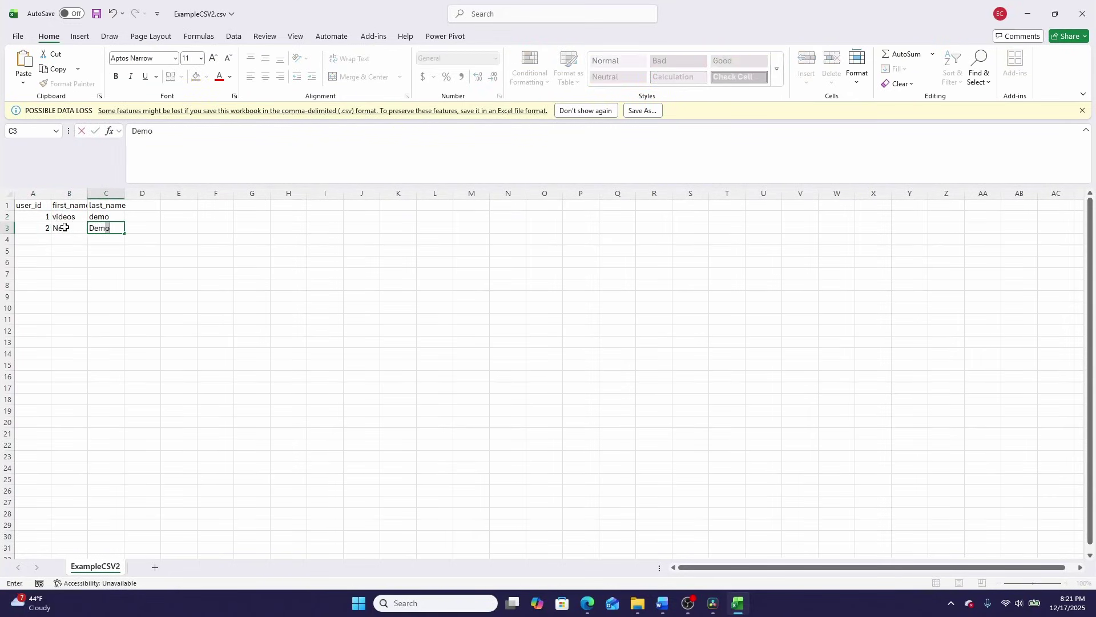
key(ctrl+s)
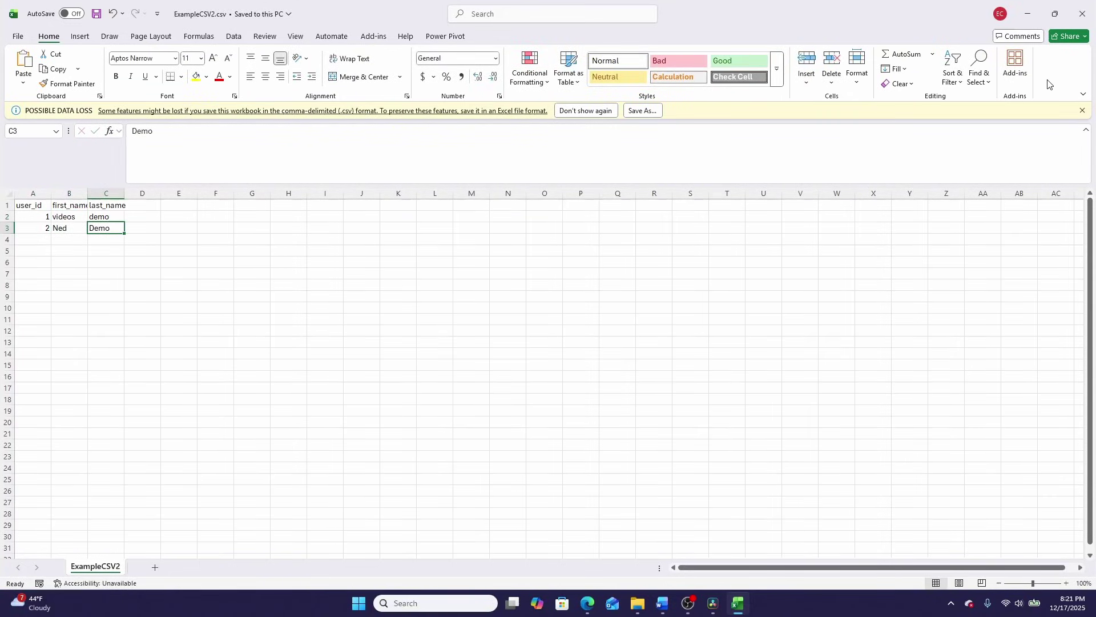
click(1083, 23)
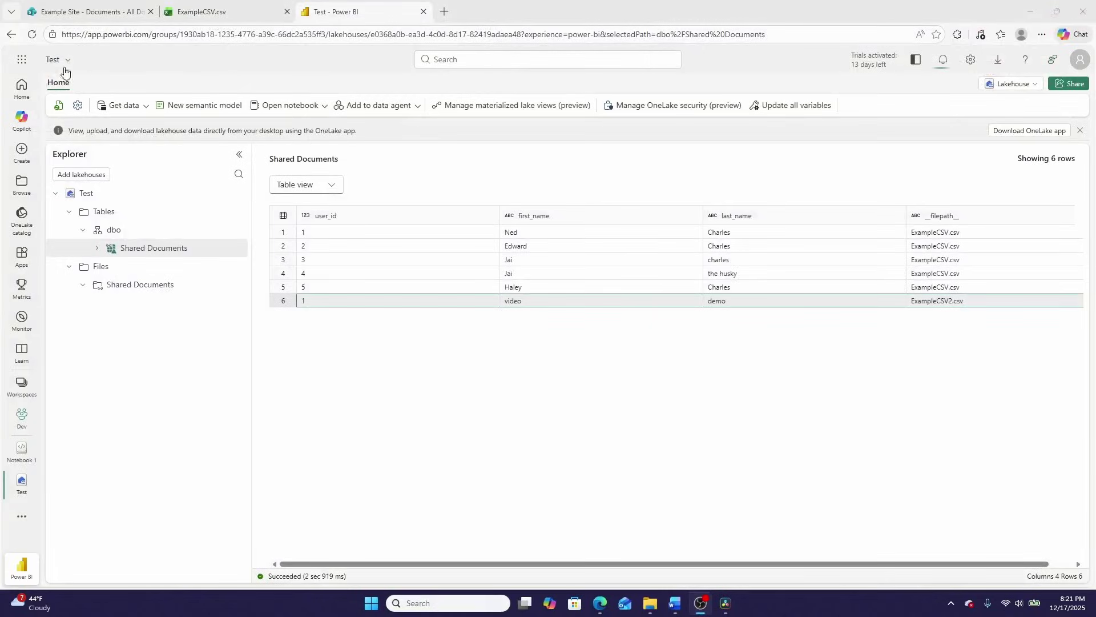
- Upload the edited ExampleCSV2.csv to Example Site's Documents library in SharePoint, replacing the existing file
click(87, 23)
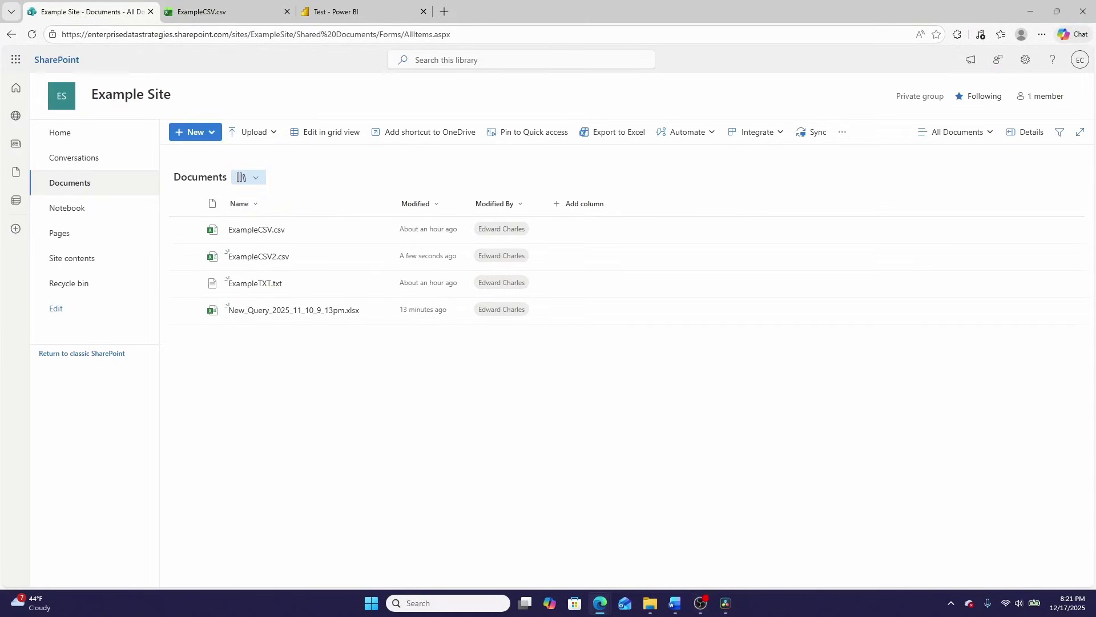
key(super+e)
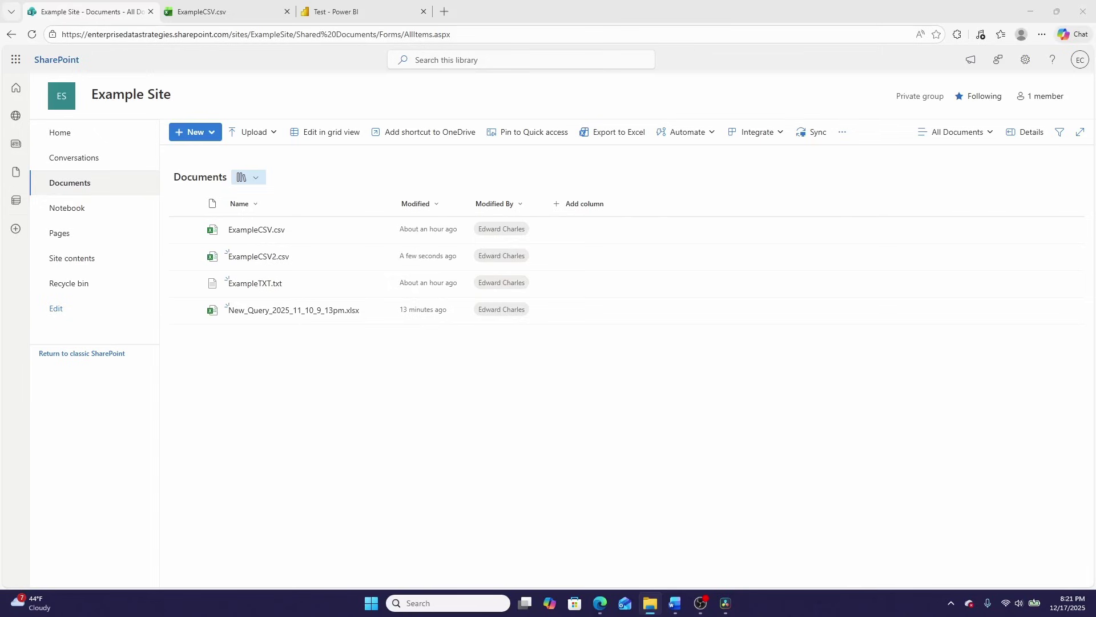
drag(608, 11, 510, 423)
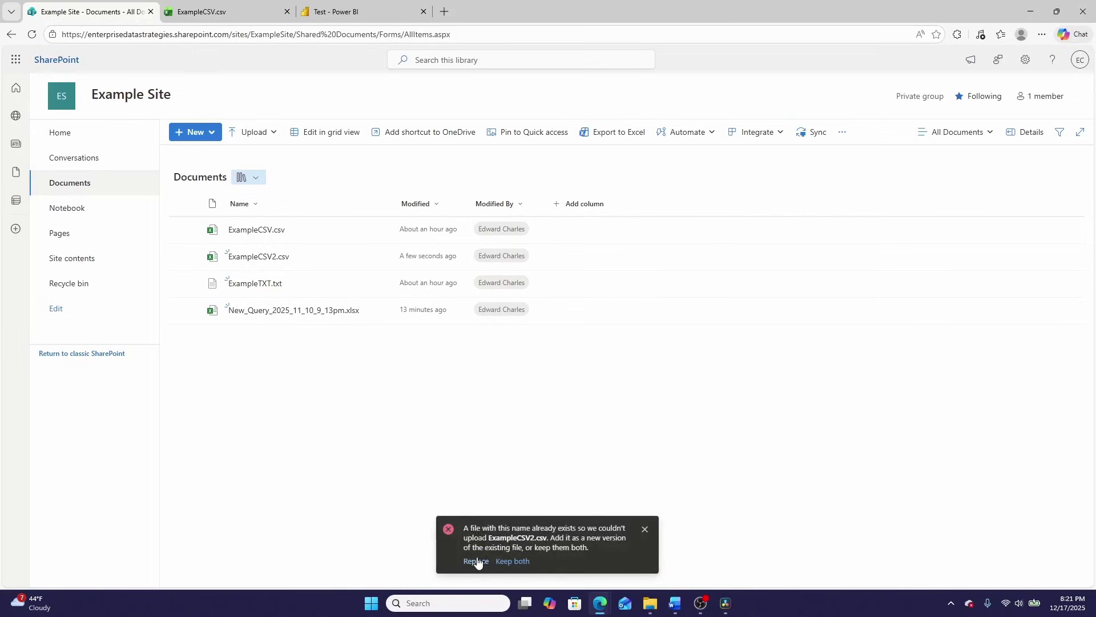
click(476, 563)
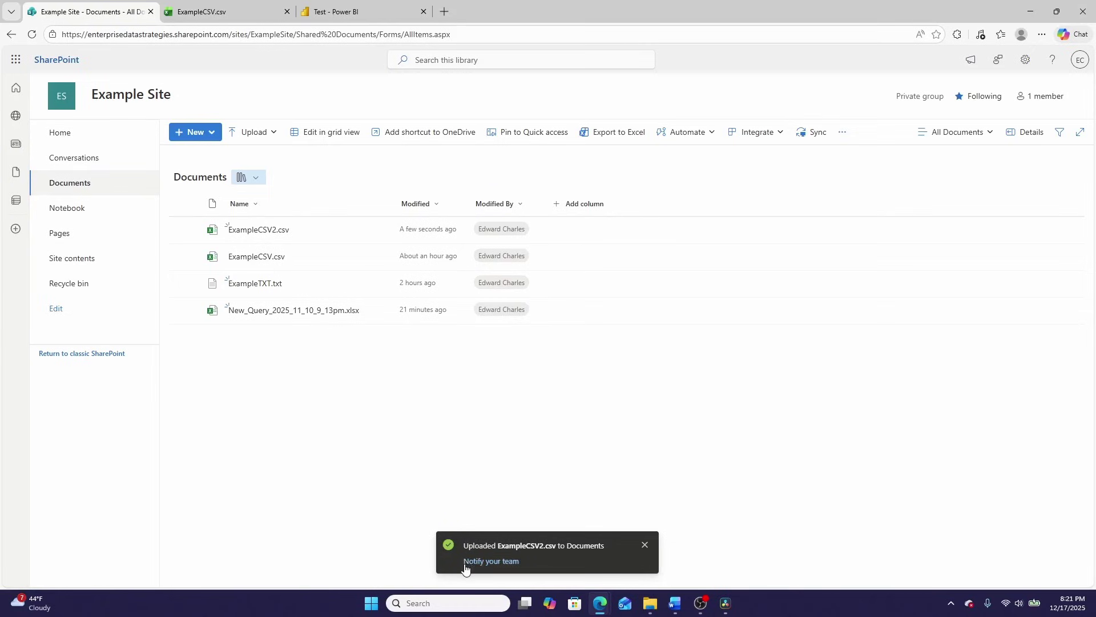
- Return to the Test lakehouse, refresh the dbo Shared Documents table and inspect rows 6 and 7 sourced from ExampleCSV2.csv
click(368, 17)
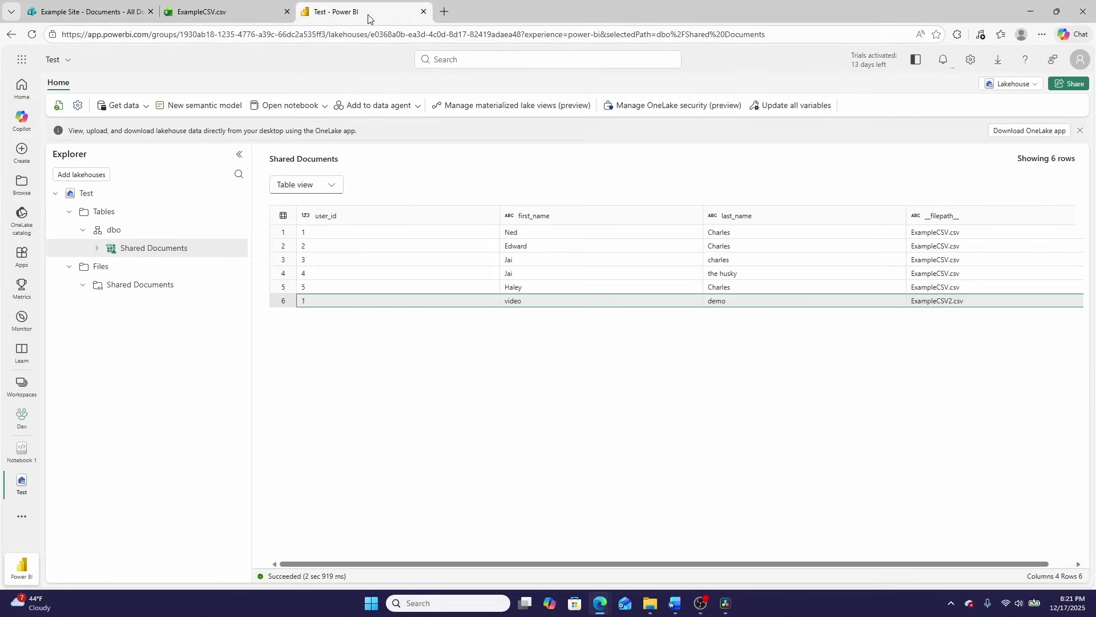
click(238, 249)
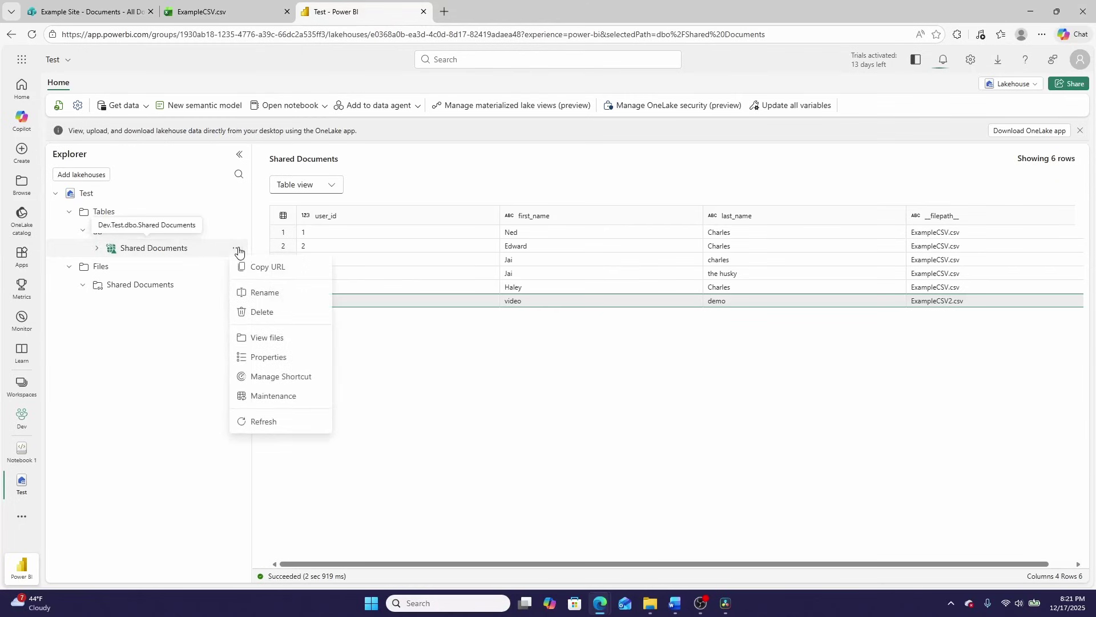
click(266, 422)
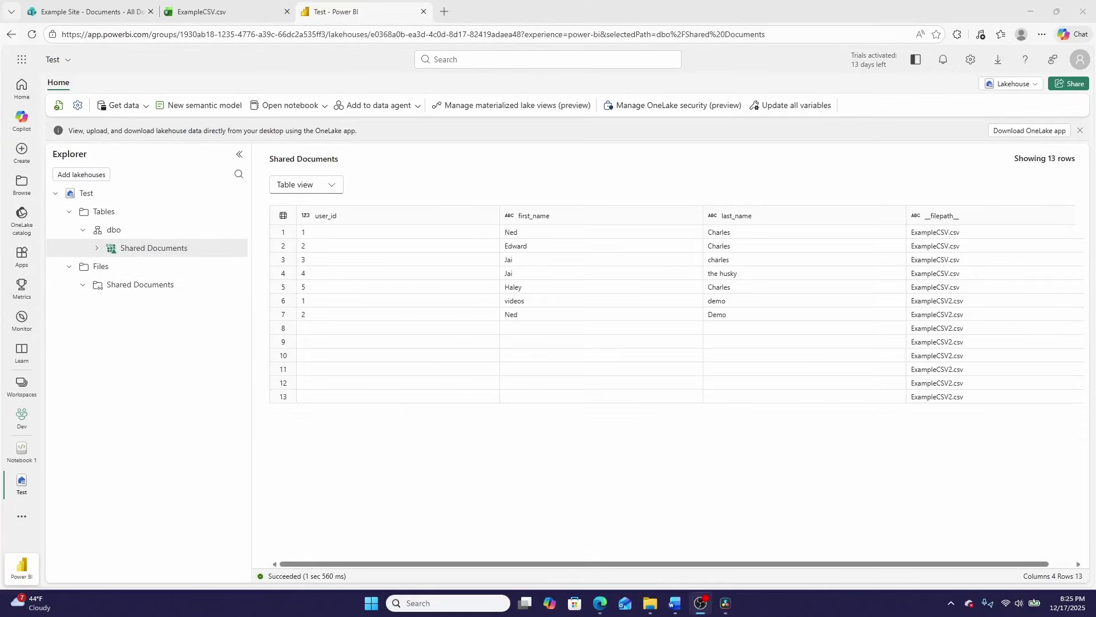
click(287, 306)
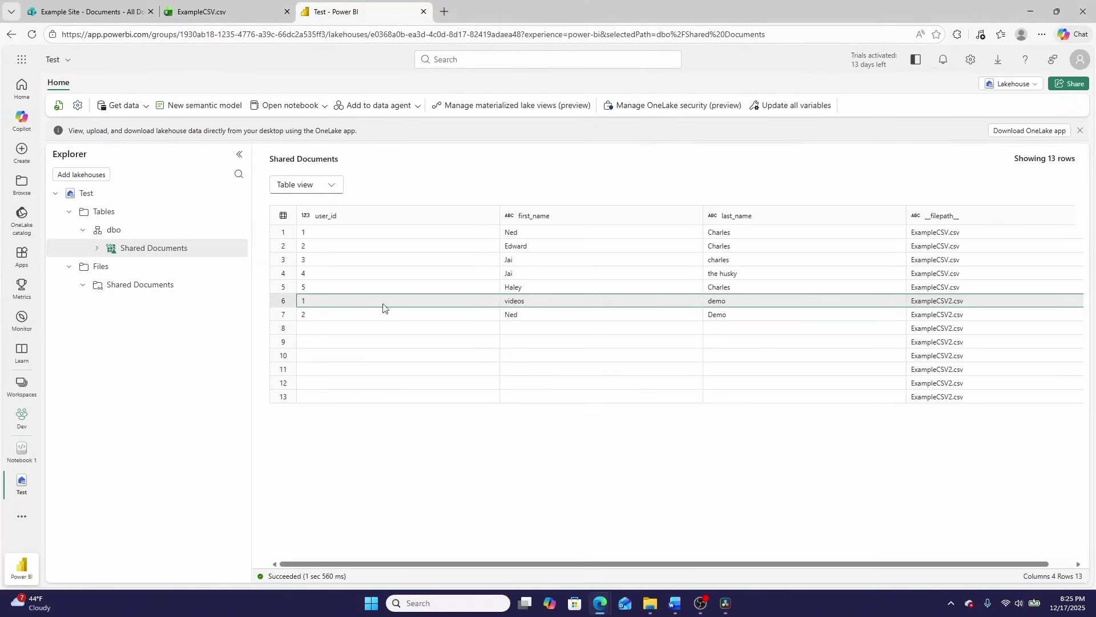
click(530, 316)
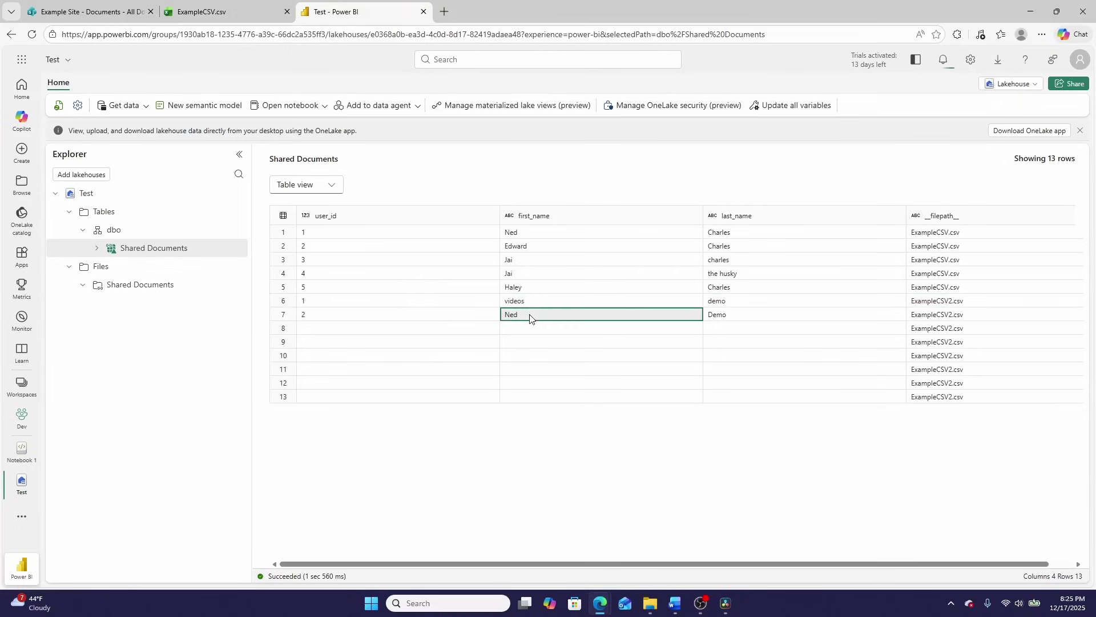
click(286, 317)
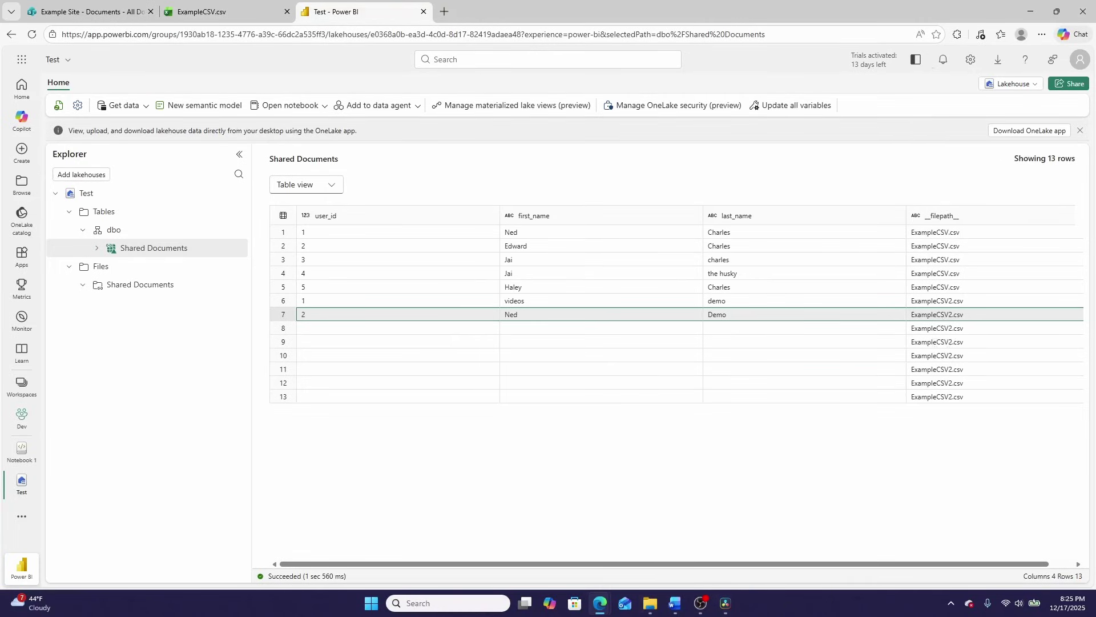
- Open ExampleCSV2.csv from the Downloads folder in Notepad++, examine lines 4 to 9 below the records and return to the lakehouse
mouse_move(650, 603)
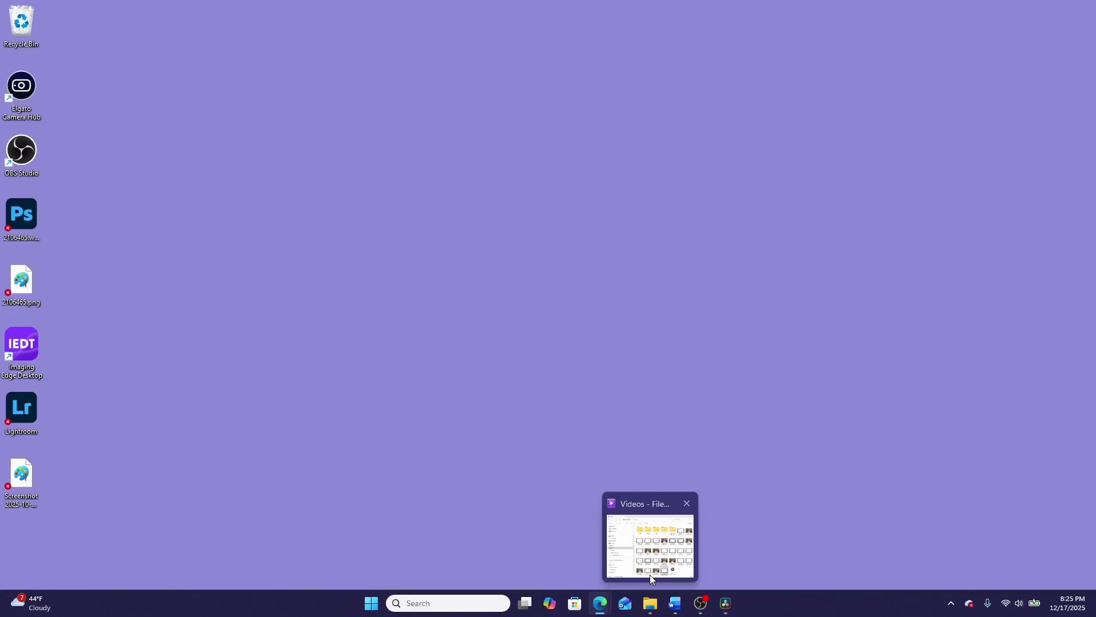
click(650, 574)
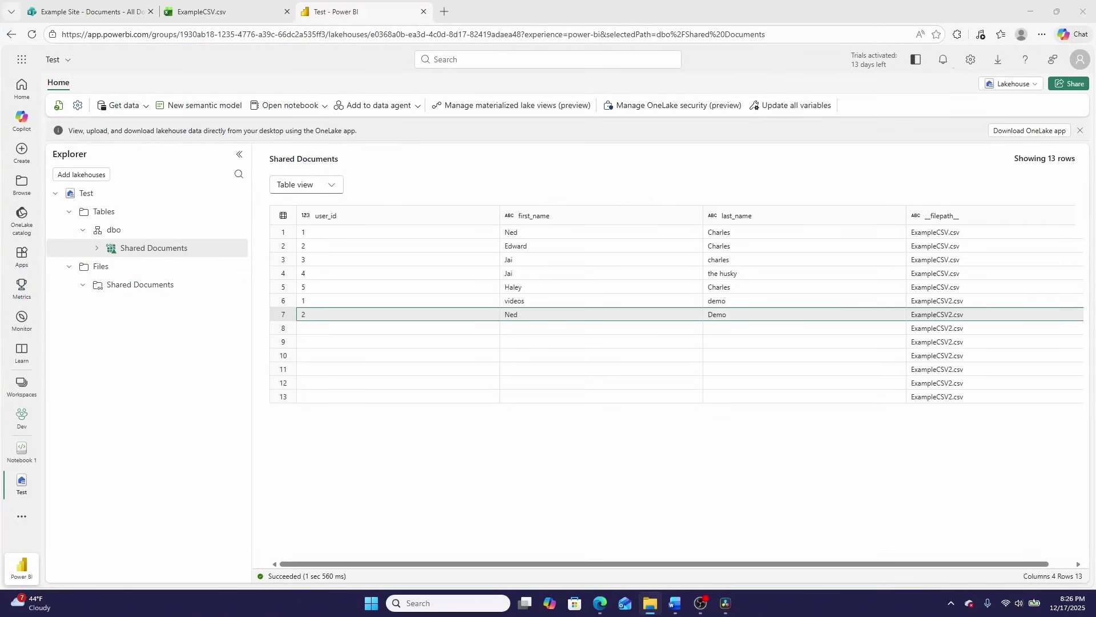
click(147, 313)
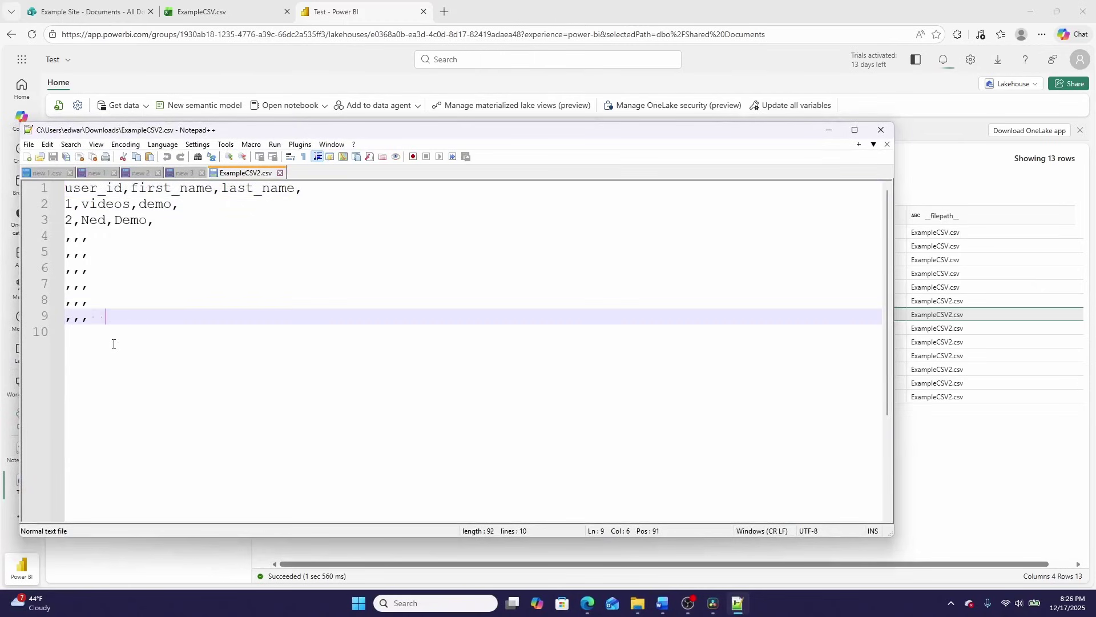
drag(90, 331, 47, 240)
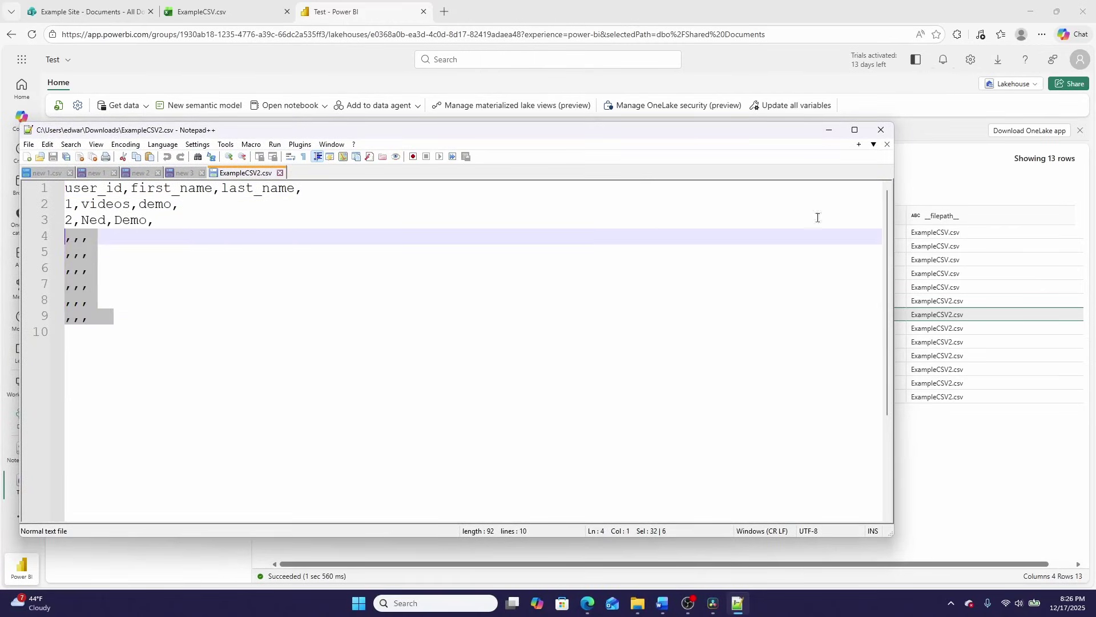
click(991, 547)
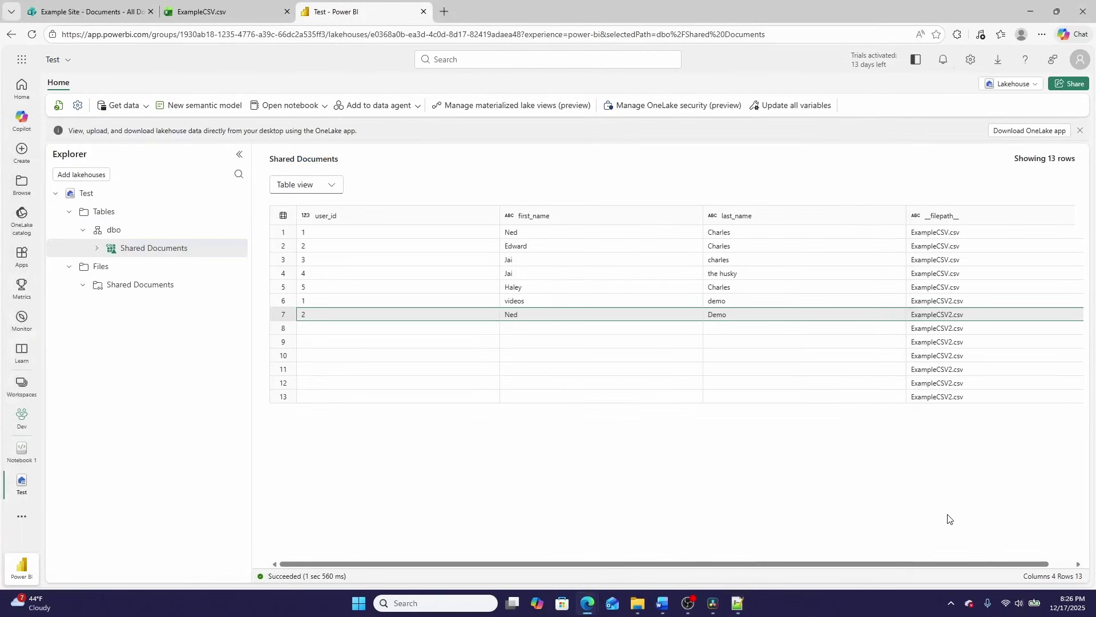